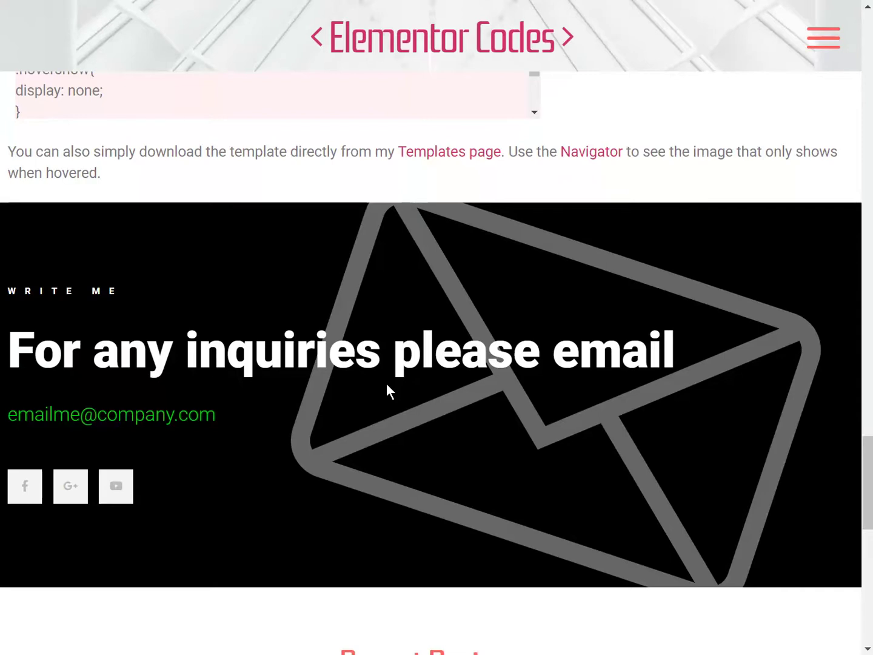
Scroll through the Elementor Codes contact section with its envelope background graphic.
scroll(409, 367, "down", 1)
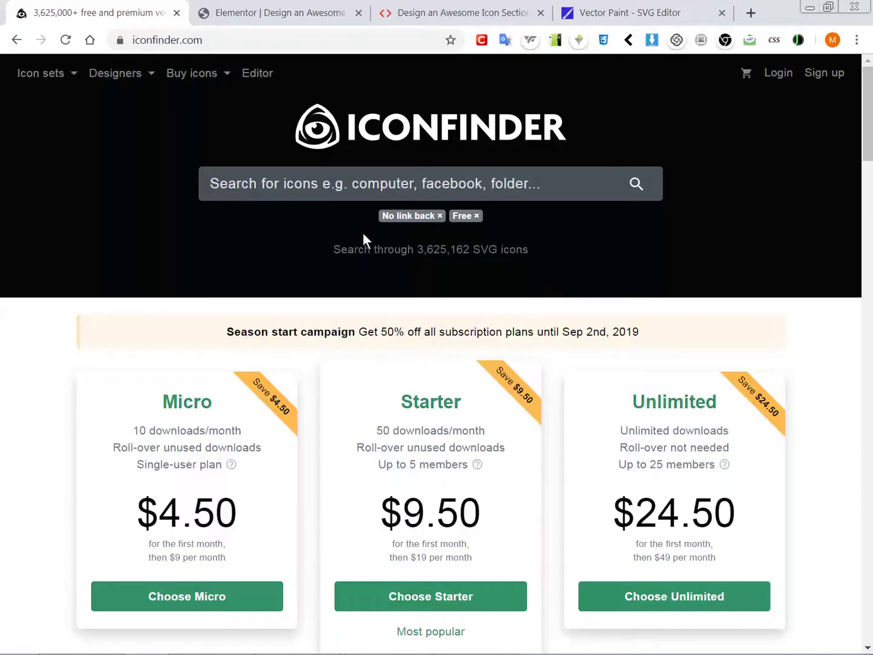
In full screen, search Iconfinder for 'mail' and filter the results to free icons.
key("F11")
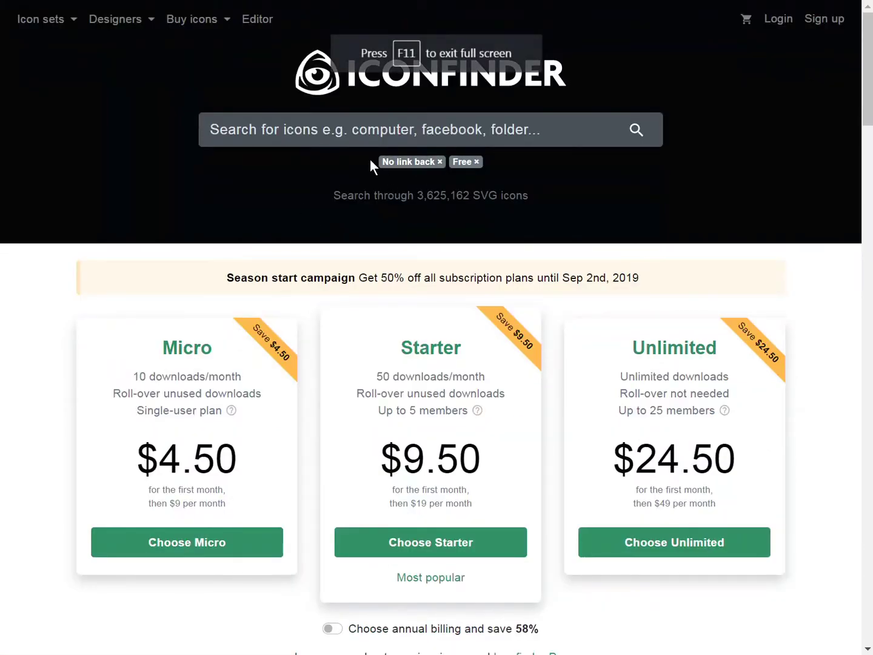
left_click(315, 128)
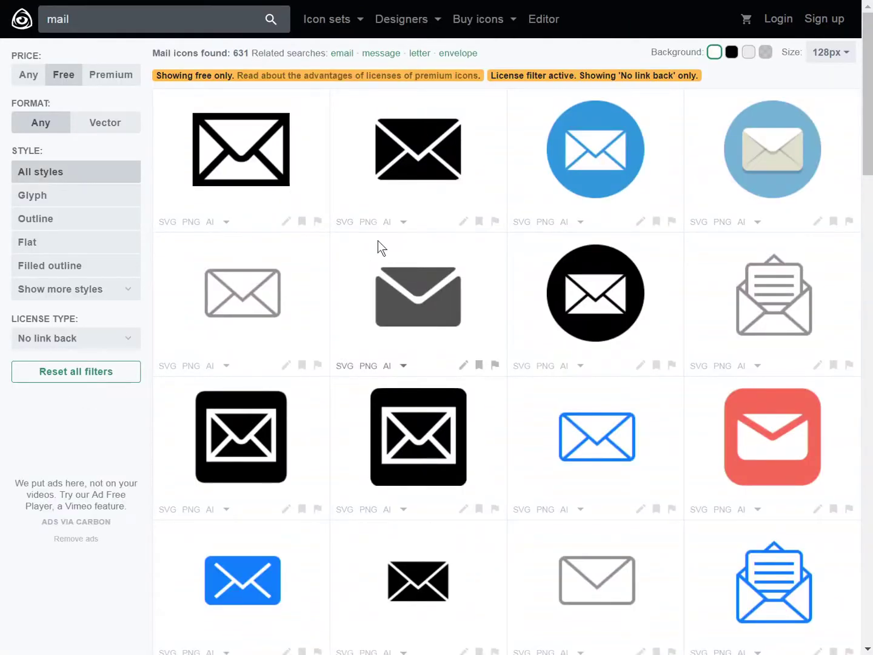
scroll(523, 261, "down", 1)
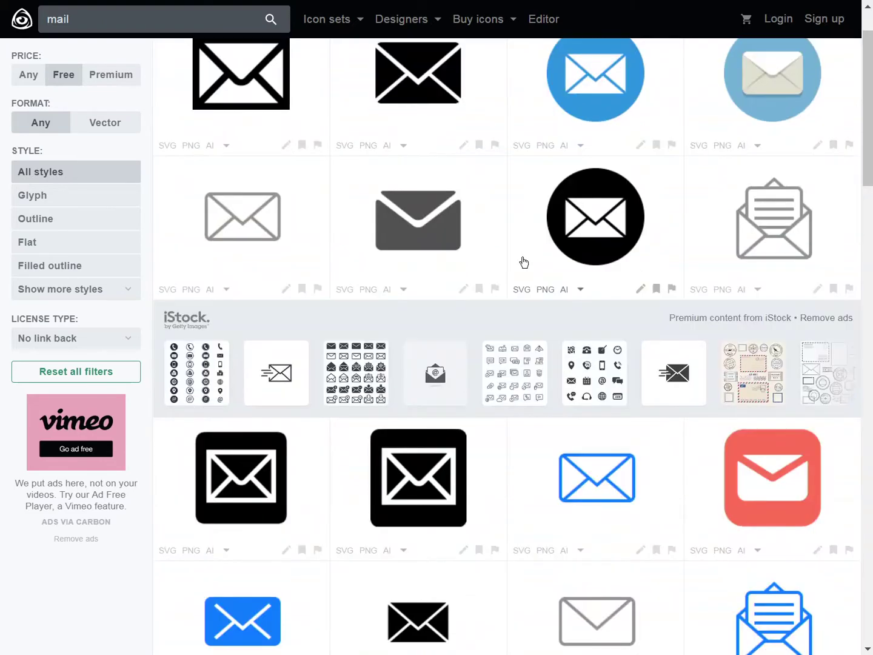
scroll(464, 259, "up", 1)
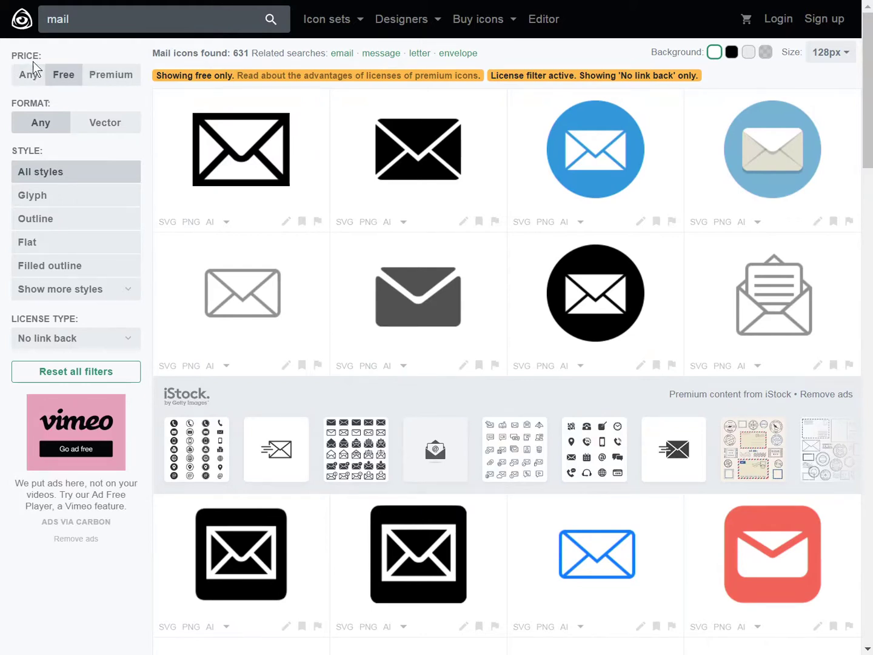
left_click(68, 81)
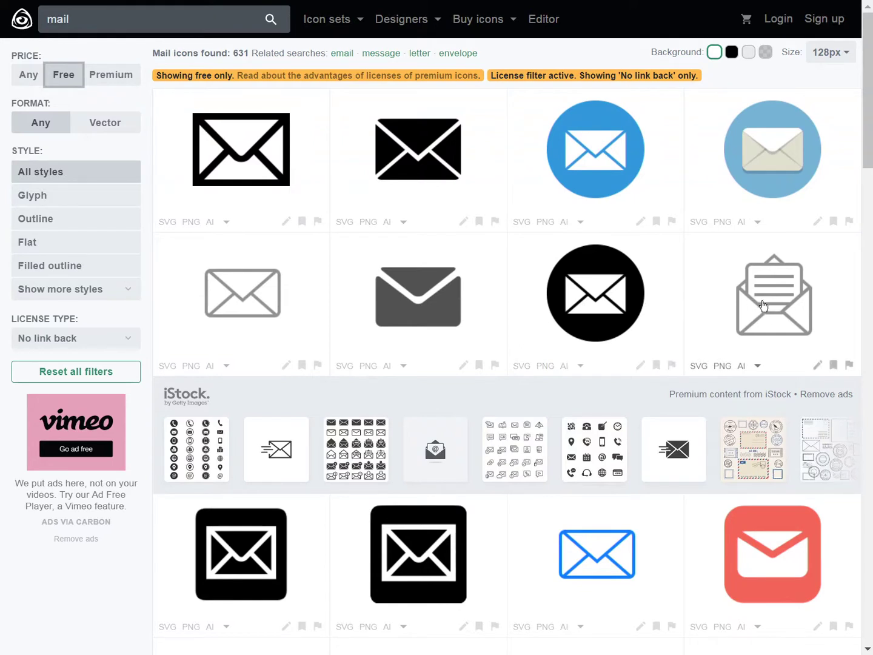
left_click(57, 84)
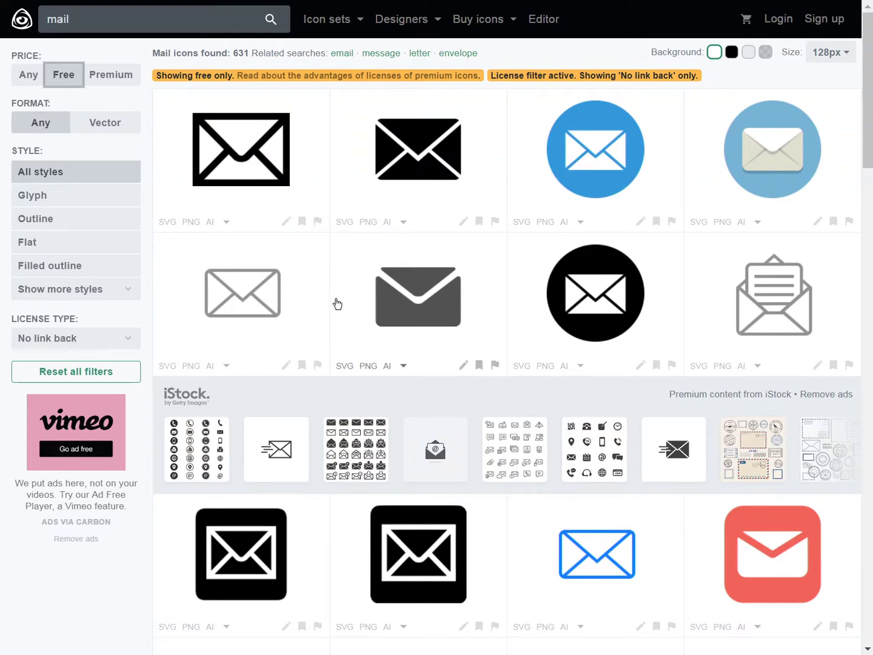
scroll(379, 354, "down", 1)
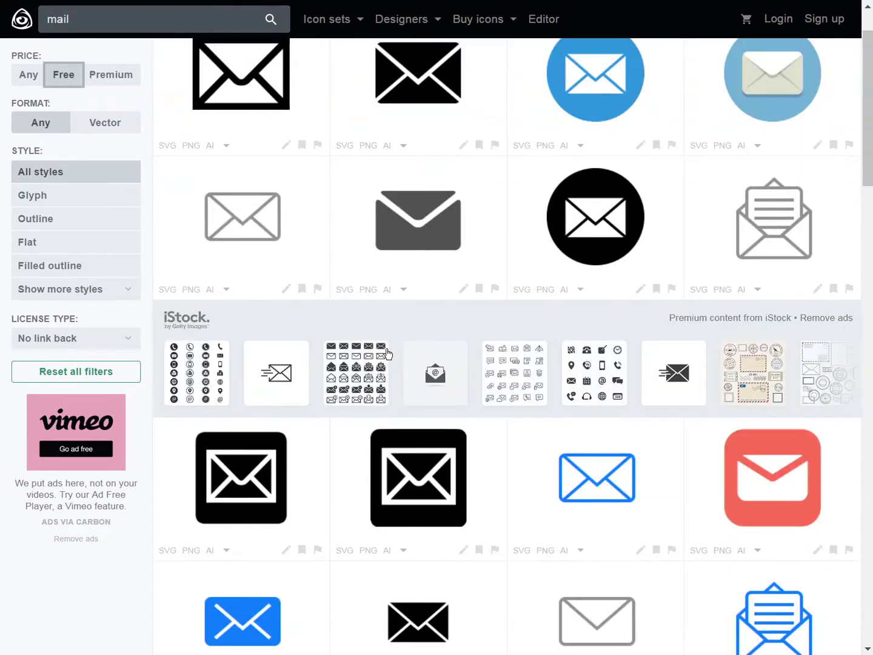
Limit results to the 'No link back' licence and download the blue envelope card icon as SVG.
left_click(133, 348)
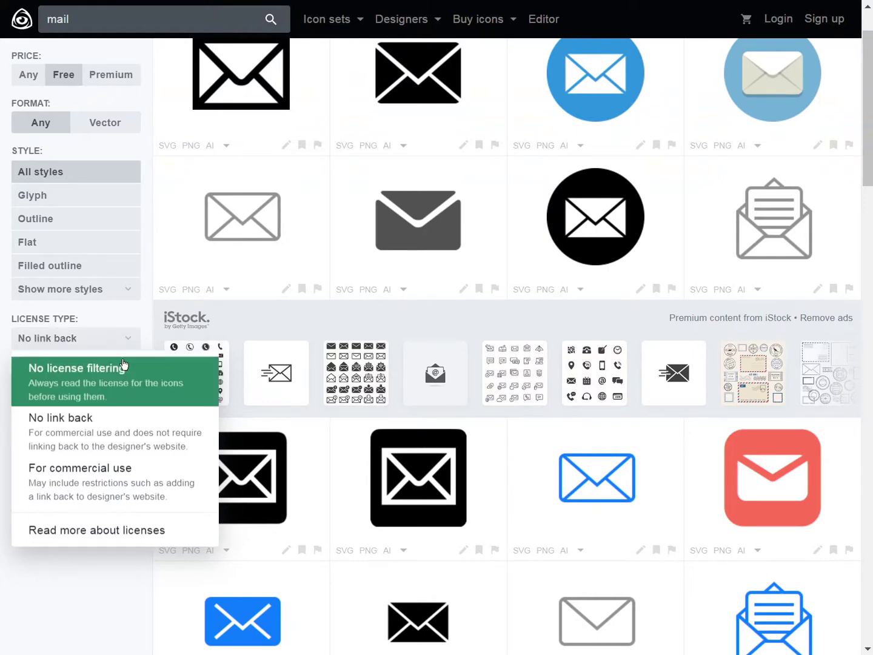
left_click(117, 425)
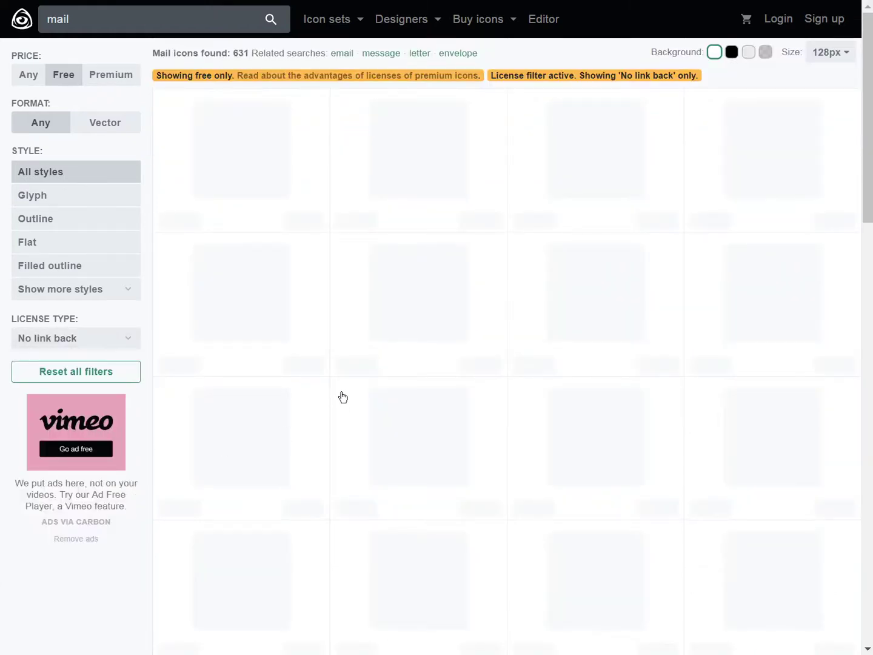
scroll(661, 302, "down", 7)
scroll(529, 327, "down", 5)
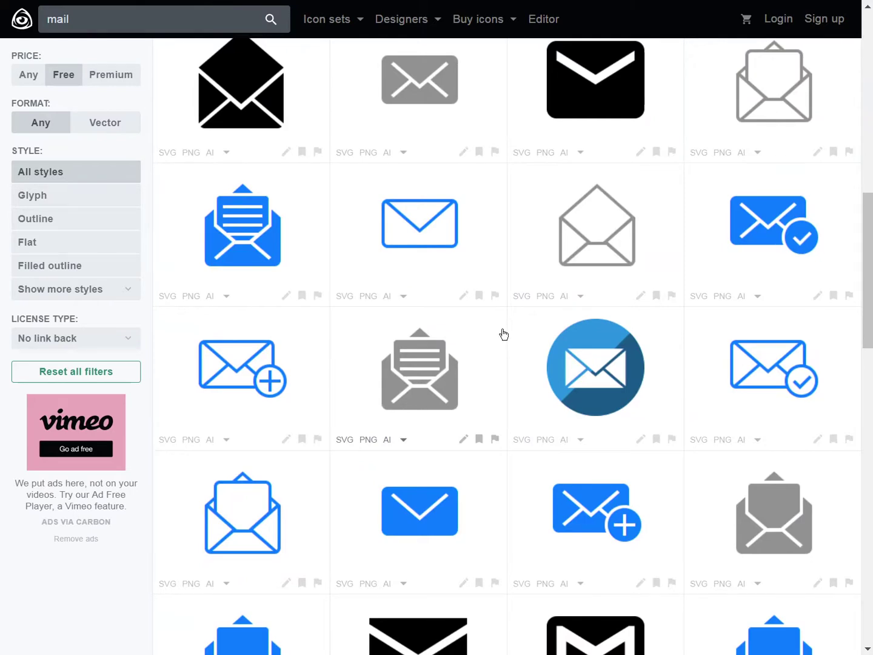
scroll(504, 334, "down", 3)
scroll(503, 334, "down", 6)
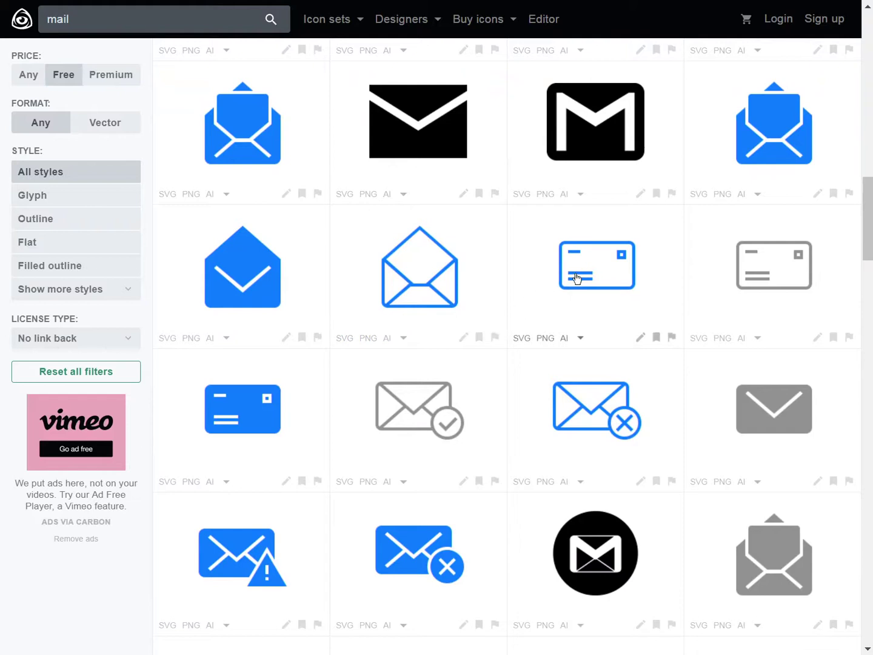
left_click(522, 338)
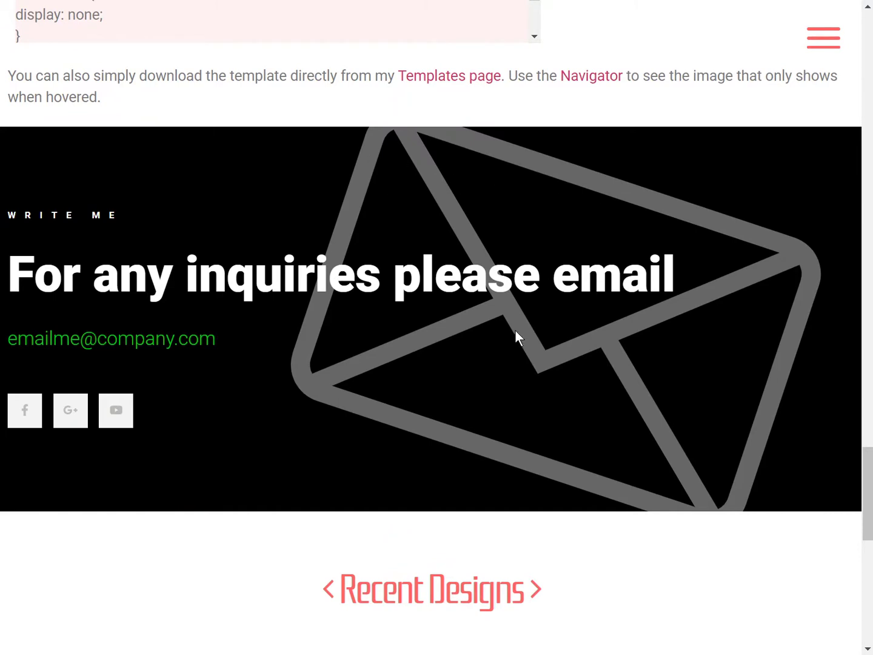
Leave the Elementor Codes demo page and move over to the Vector Paint editor.
key("alt+Tab")
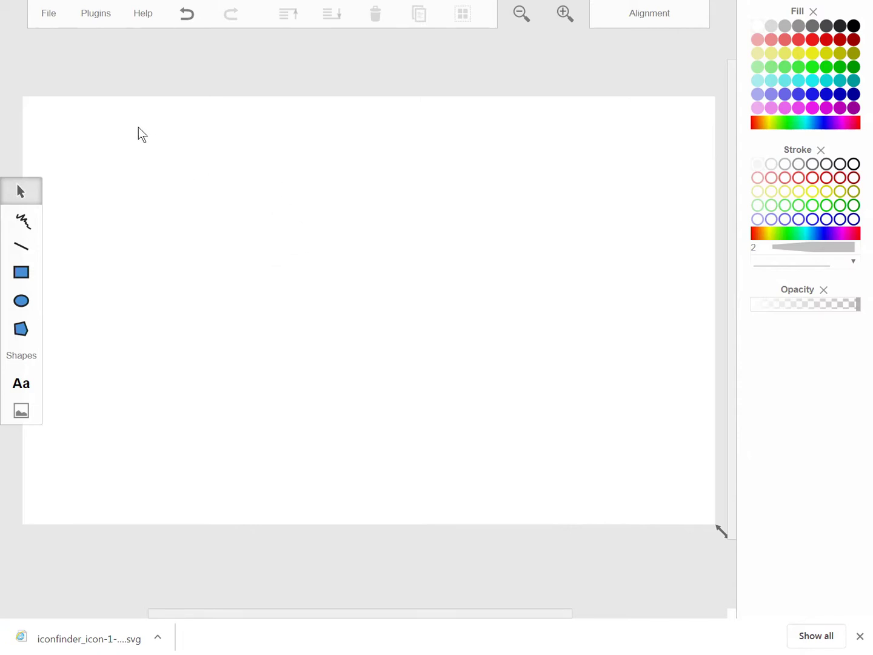
Load iconfinder_icon-1-mail-envelope_314783.svg onto the Vector Paint canvas with File > Open SVG.
key("F11")
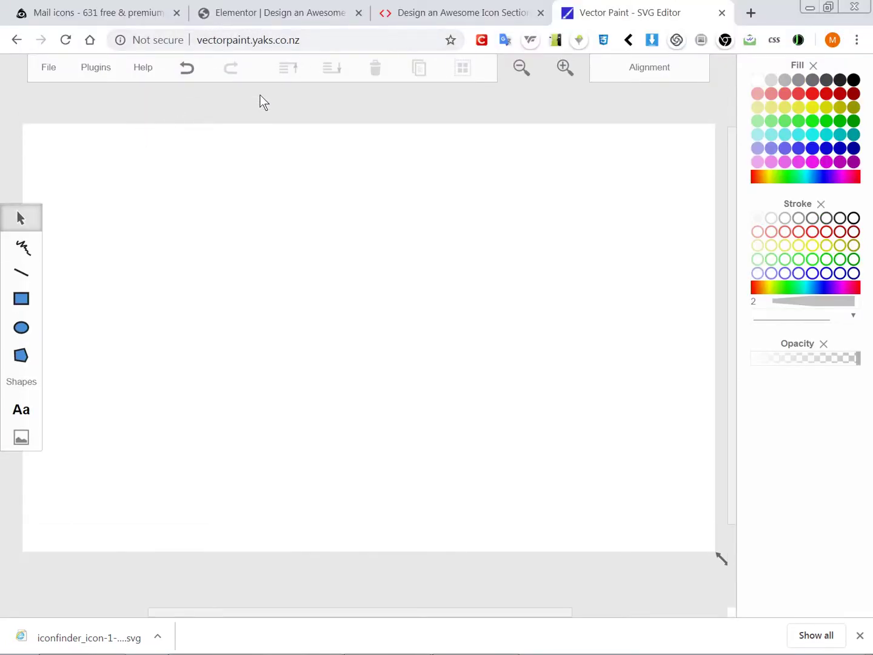
key("F11")
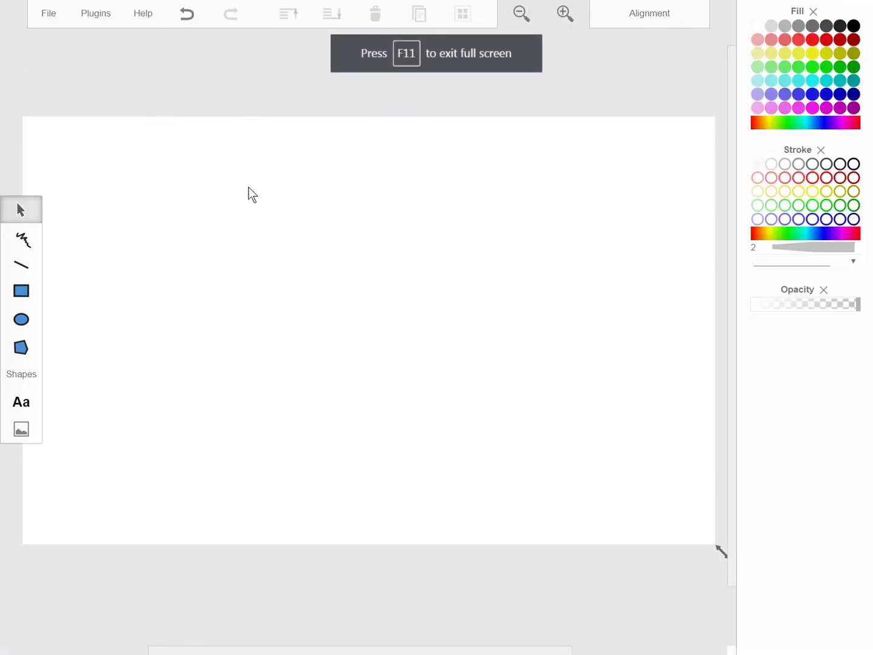
left_click(47, 15)
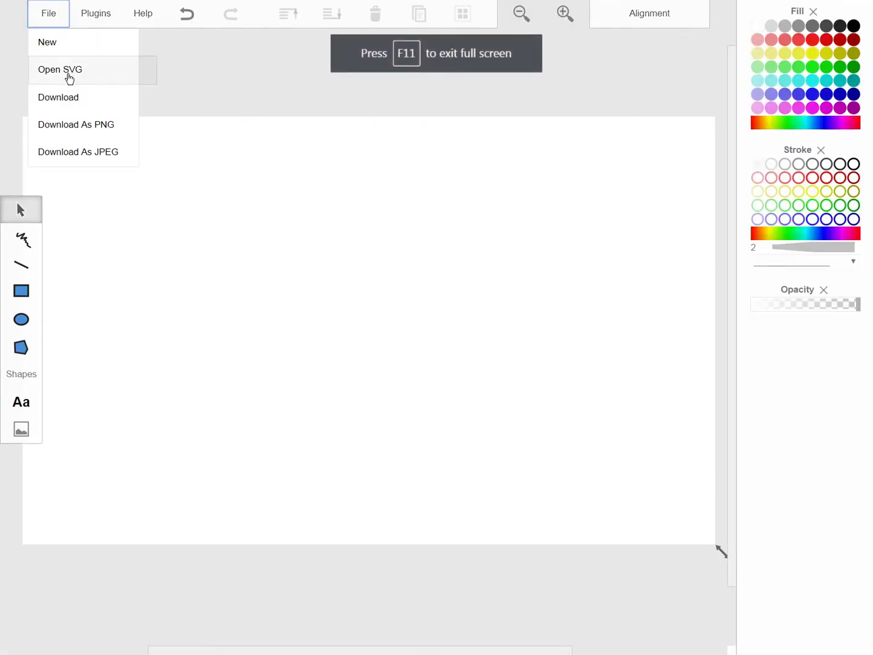
left_click(70, 78)
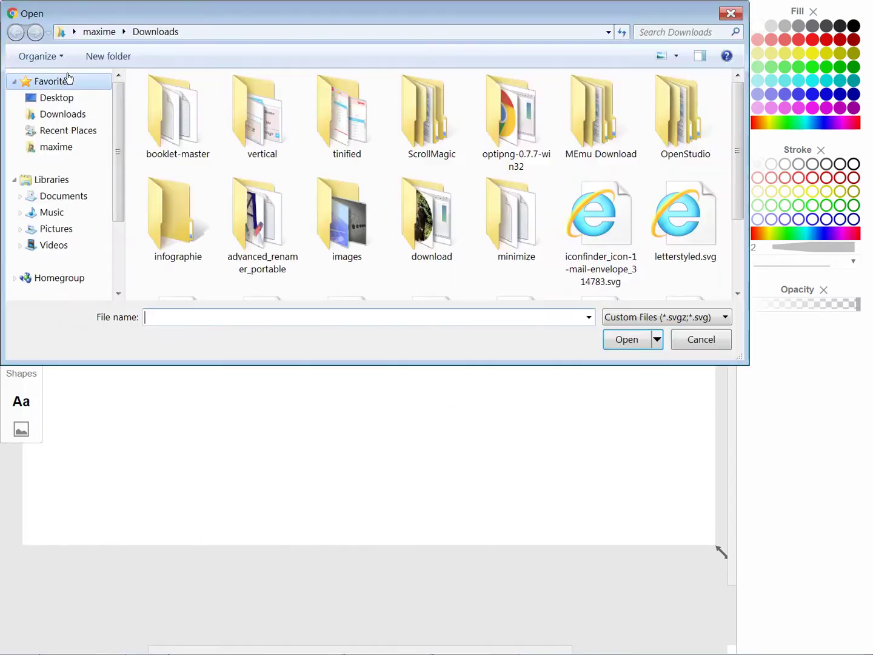
left_click(581, 244)
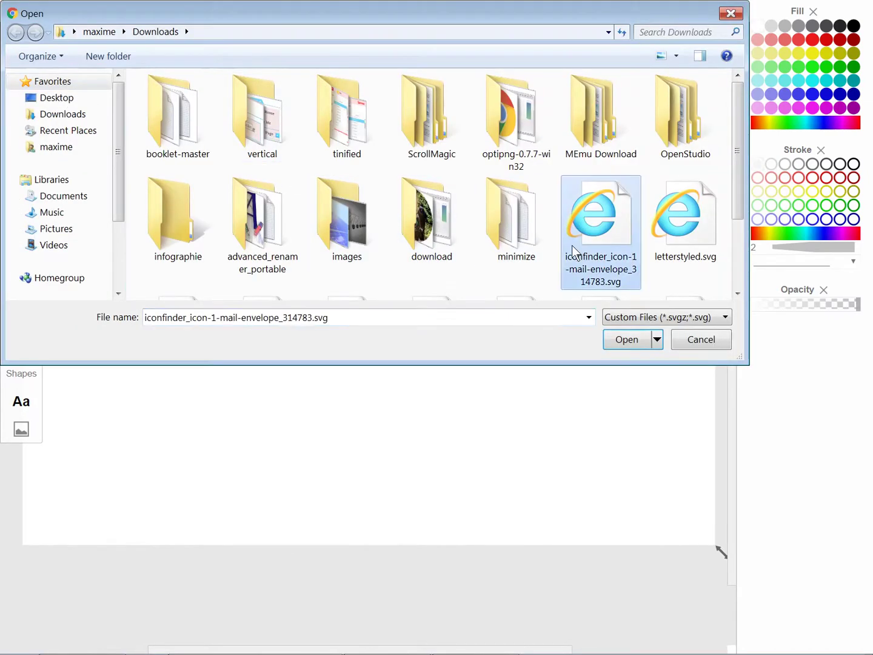
left_click(630, 337)
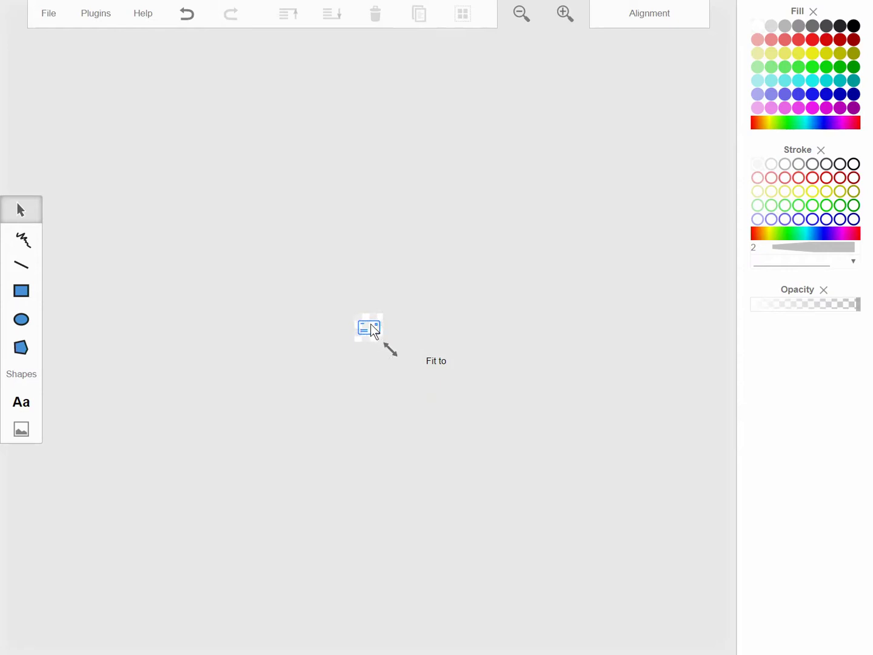
Zoom in, select the envelope and rotate it to a slight clockwise tilt.
mouse_move(569, 13)
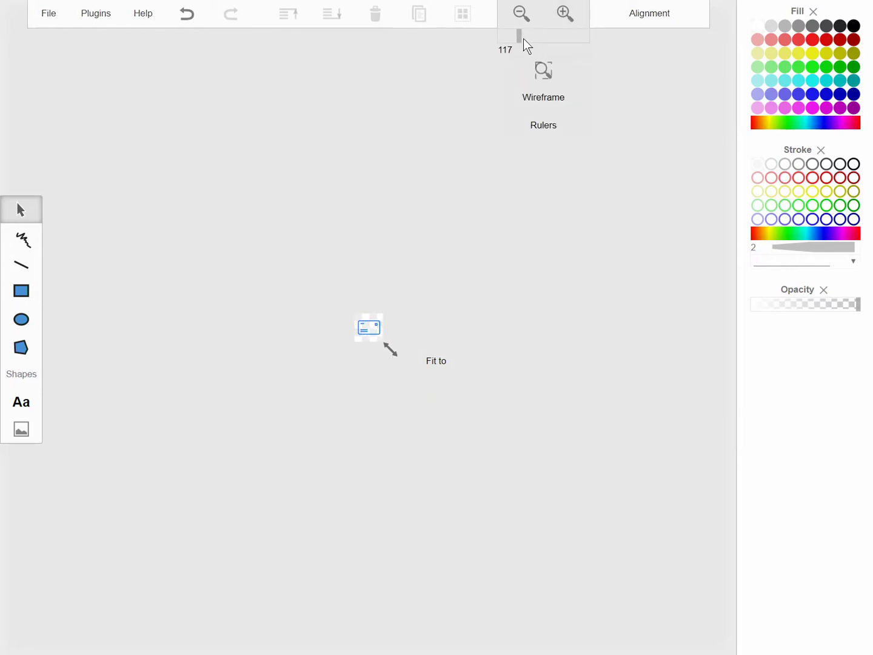
left_click_drag(521, 38, 577, 45)
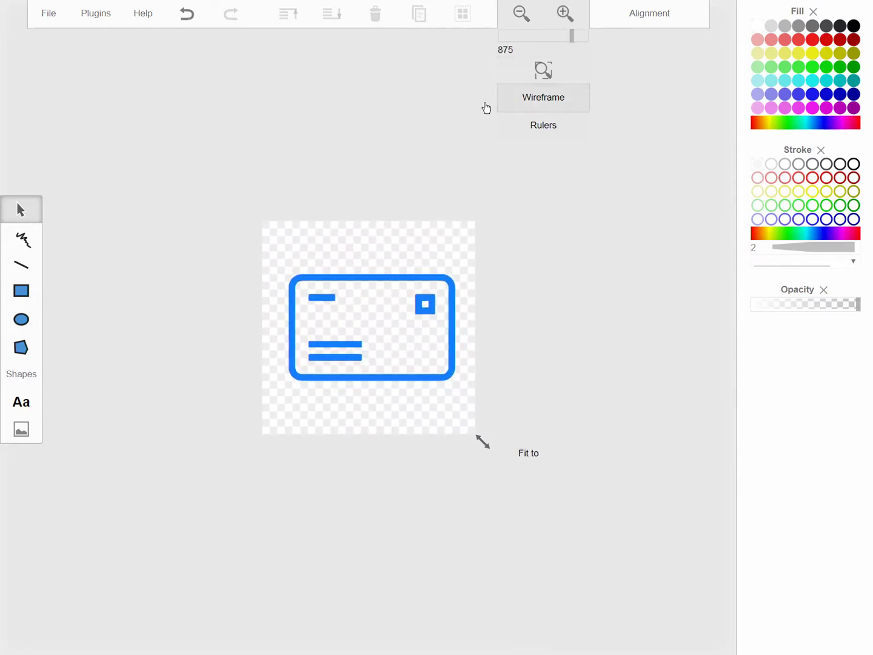
left_click(388, 277)
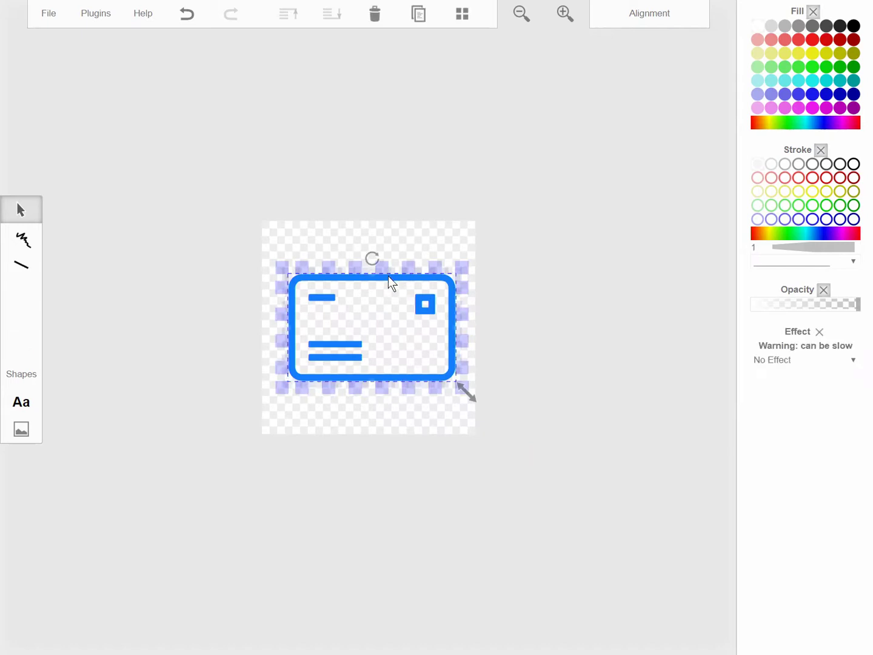
left_click_drag(372, 261, 354, 256)
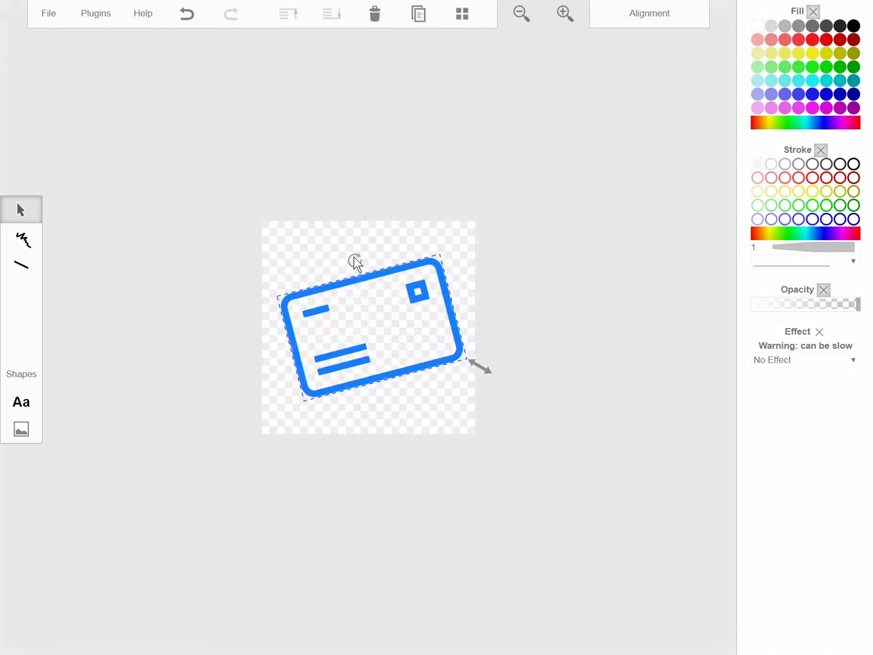
left_click_drag(359, 263, 363, 262)
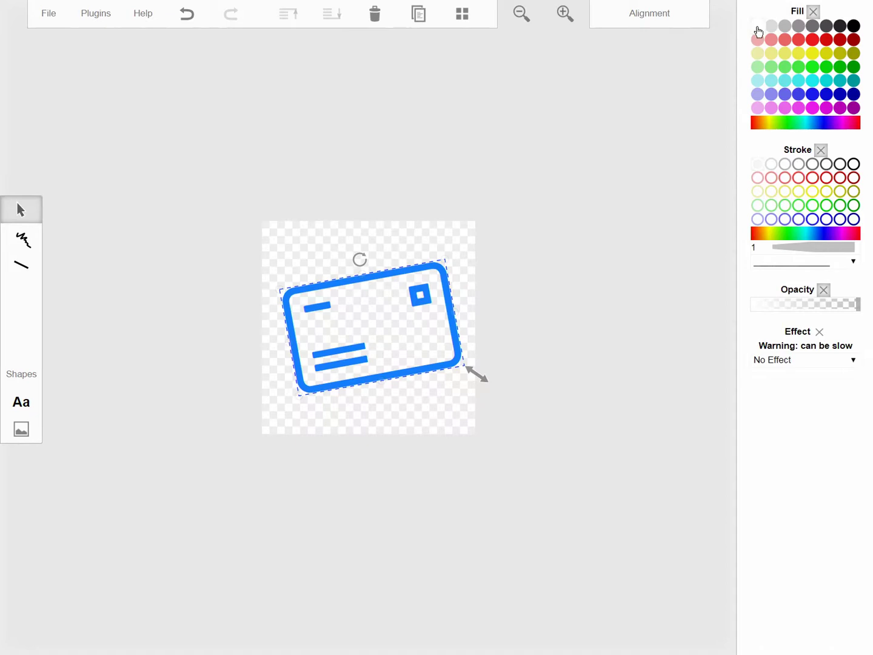
Try red, cyan, blue and yellow fills on the envelope, settle on white, then deselect.
left_click(759, 32)
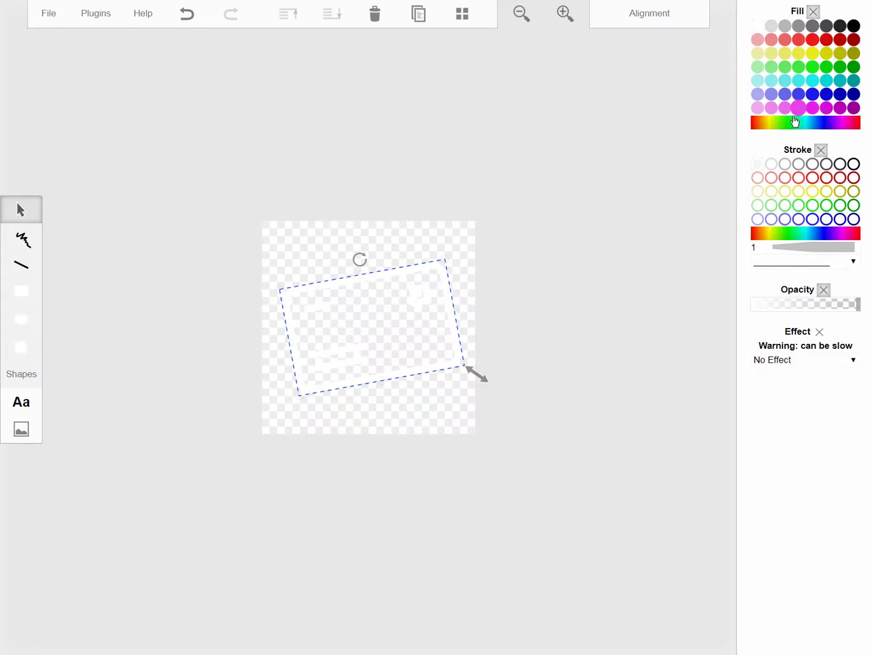
left_click(790, 40)
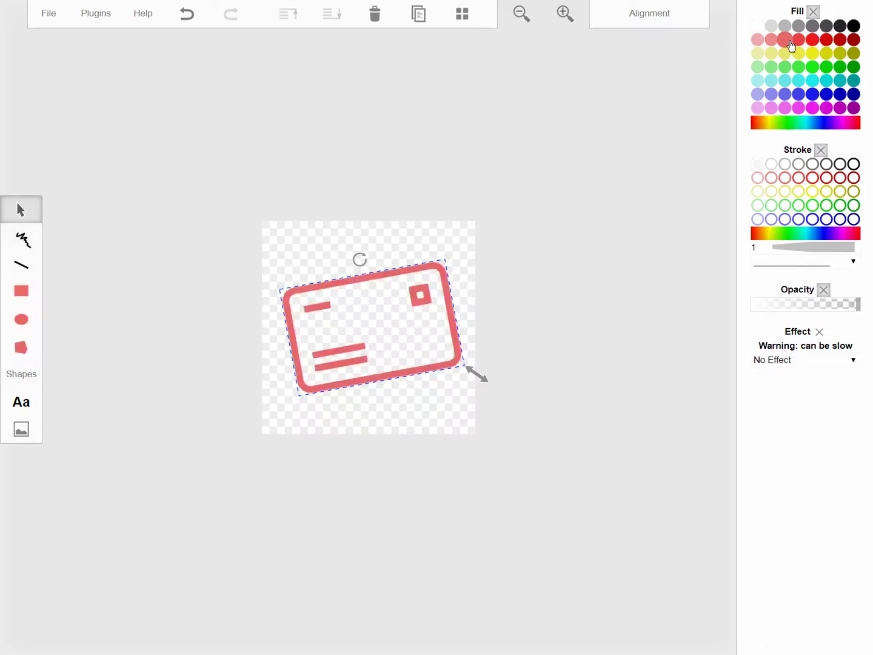
left_click(812, 83)
left_click(785, 94)
left_click(840, 94)
left_click(826, 53)
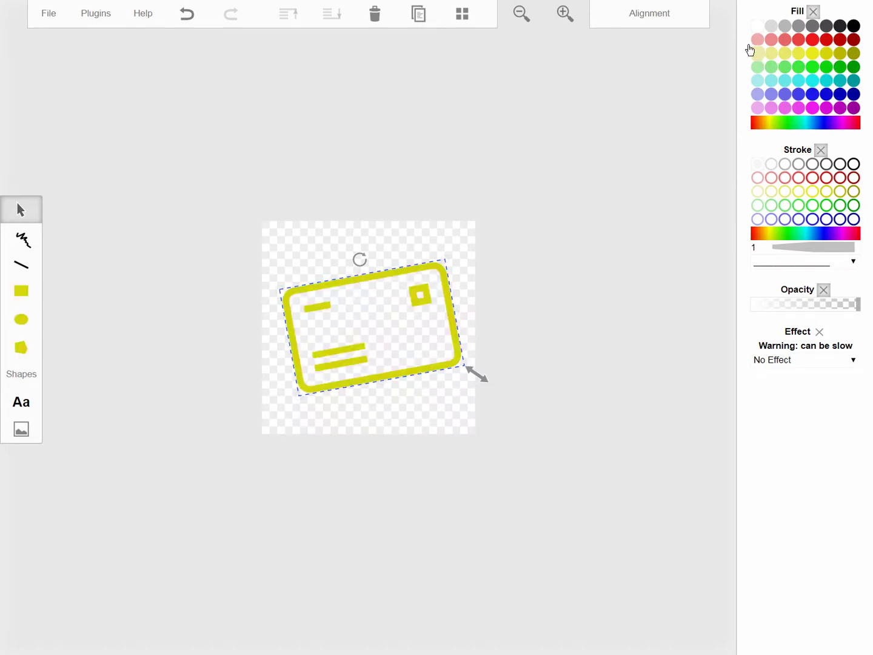
left_click(756, 28)
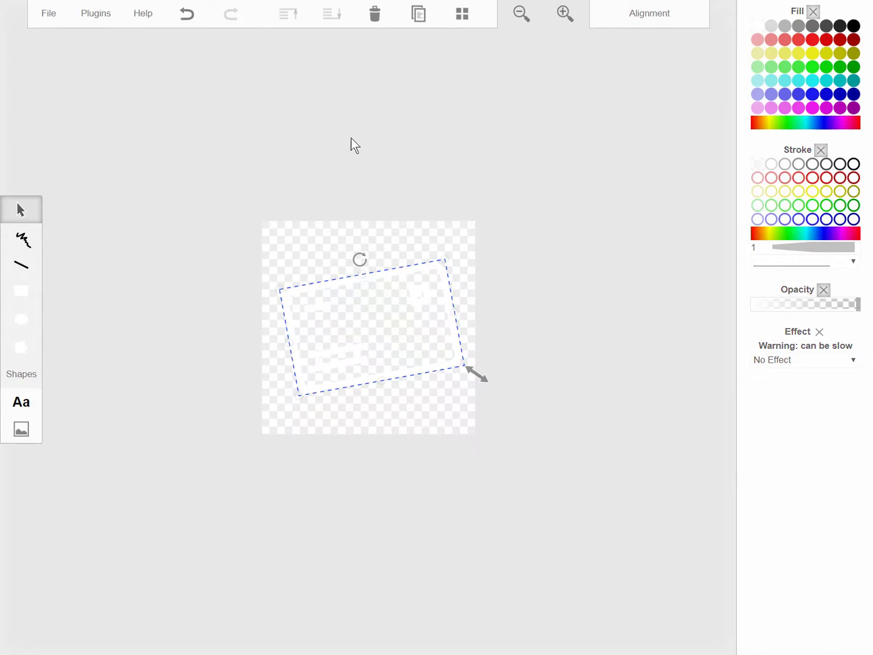
left_click(324, 153)
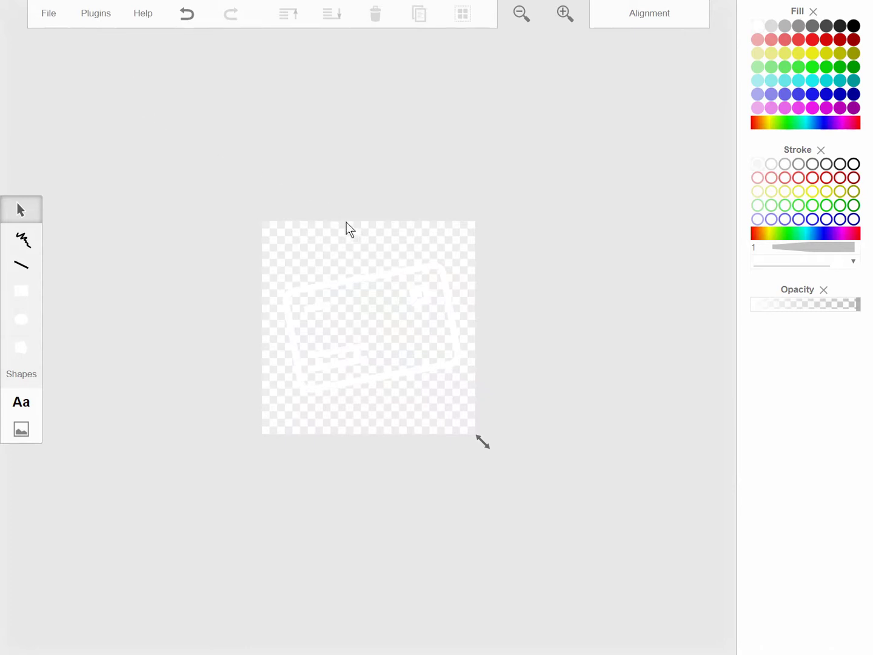
Download the white envelope drawing from the File menu as vectorpaint.svg.
left_click(47, 14)
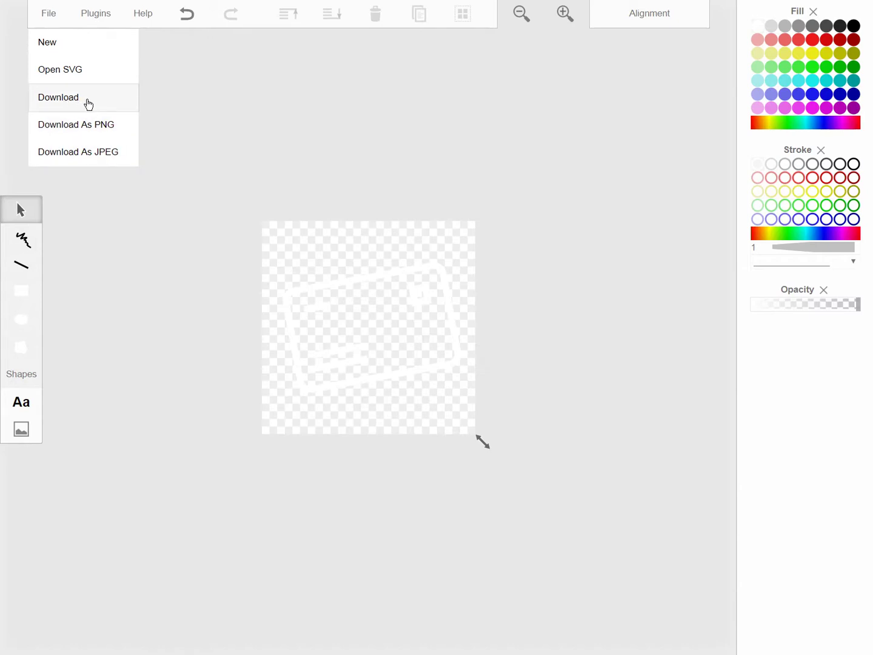
left_click(89, 106)
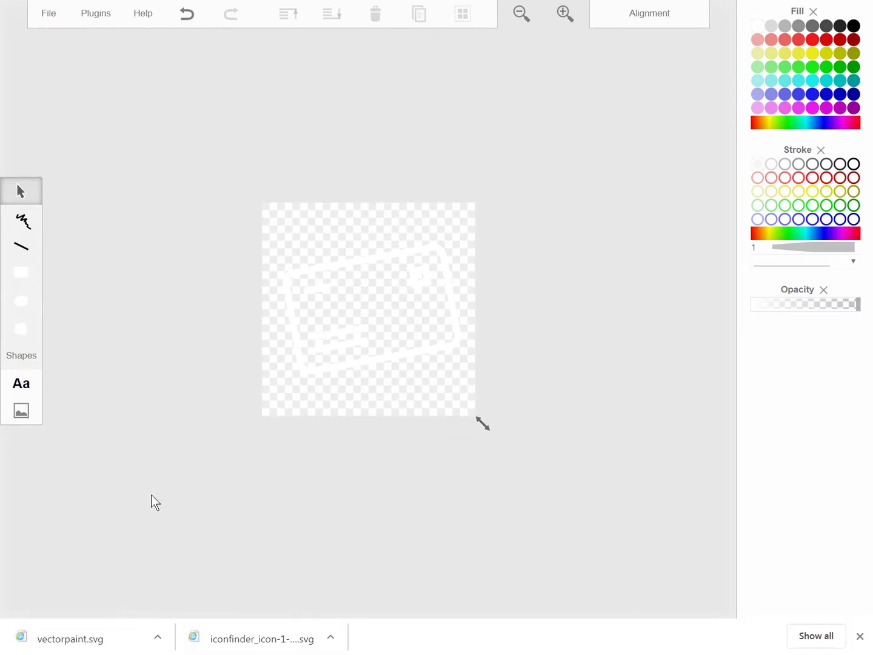
Show the tool shortcut hints and bring the four-box flow diagram into view.
key("ctrl")
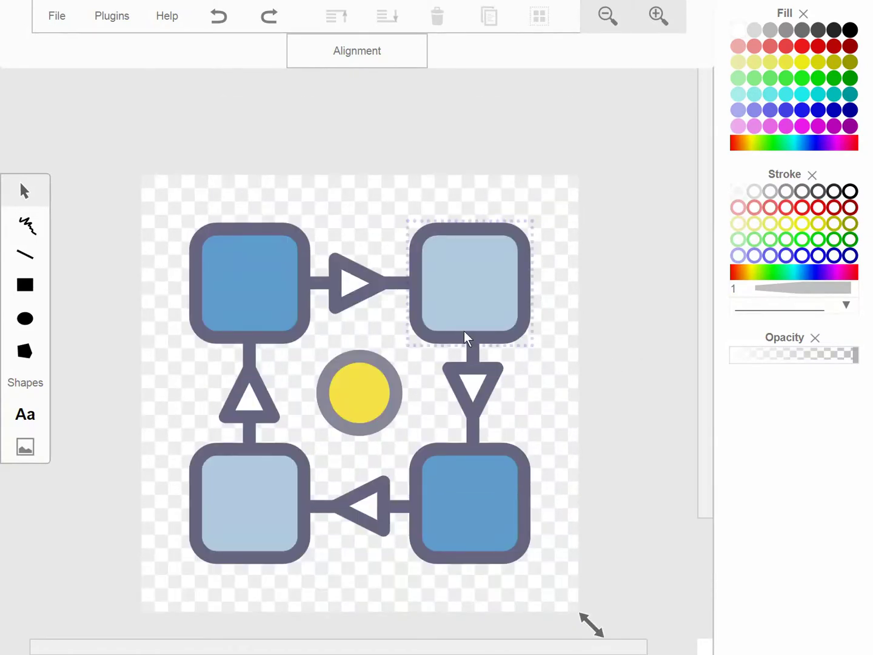
scroll(182, 230, "down", 1)
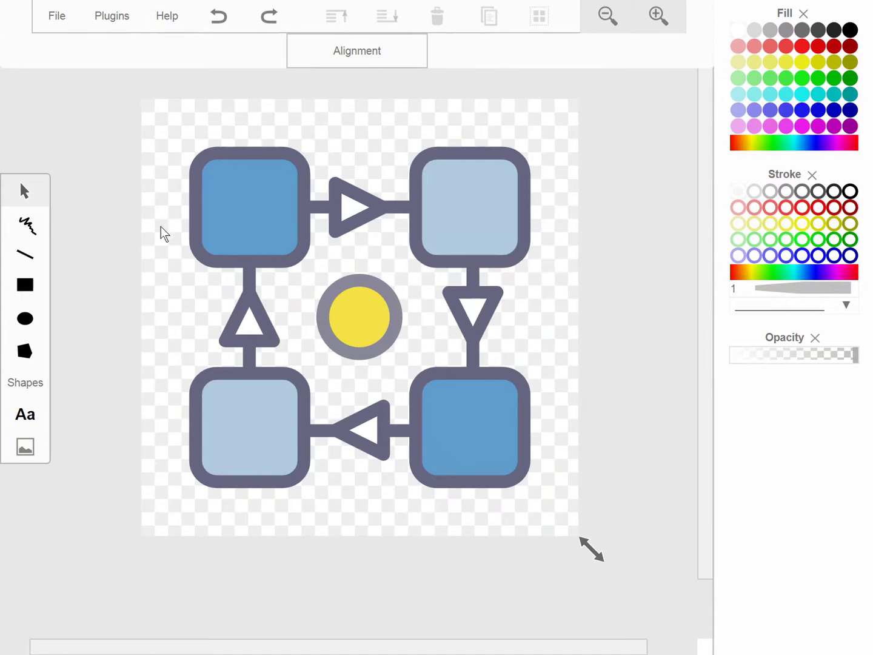
scroll(164, 234, "up", 1)
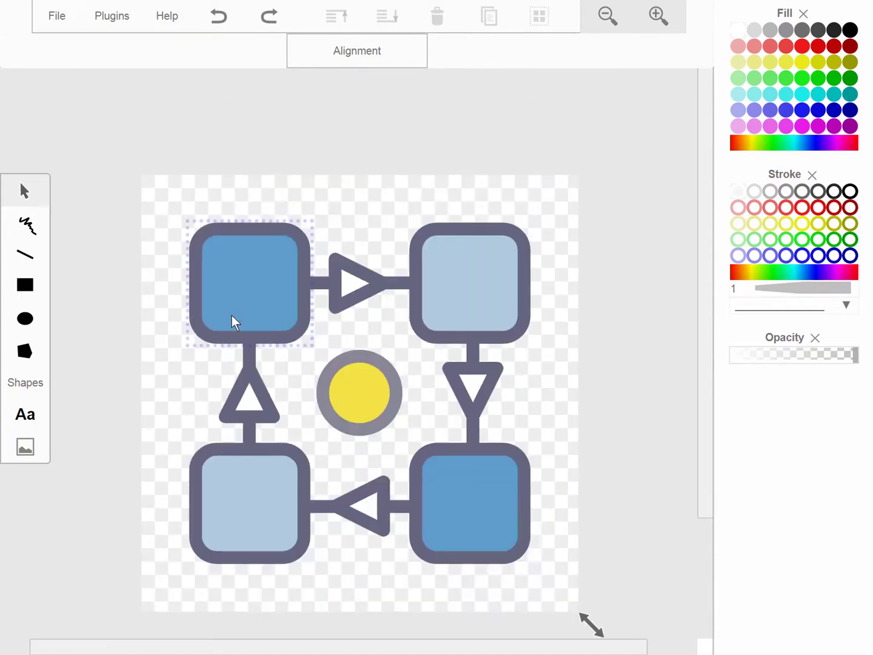
left_click(257, 270)
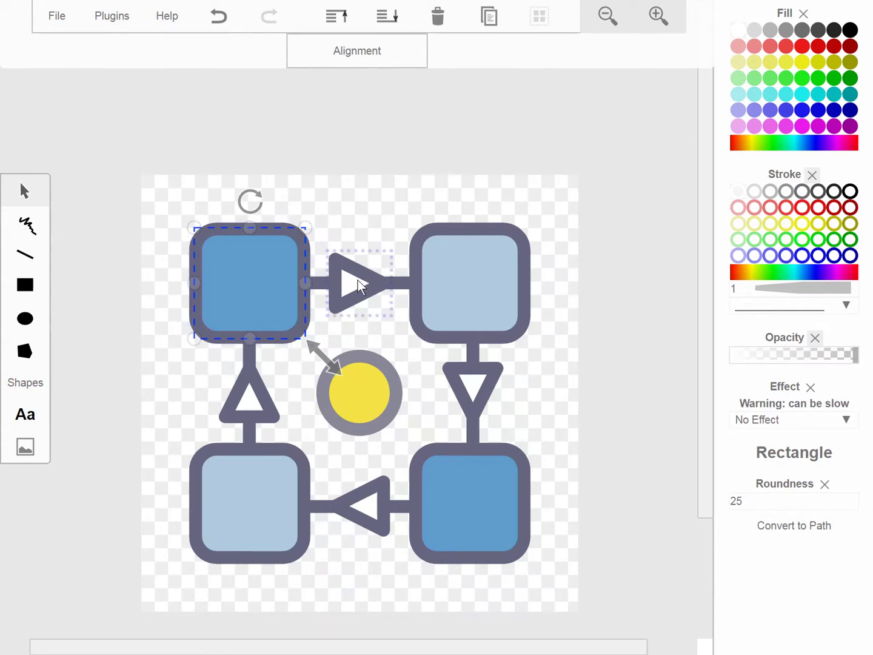
left_click(466, 285)
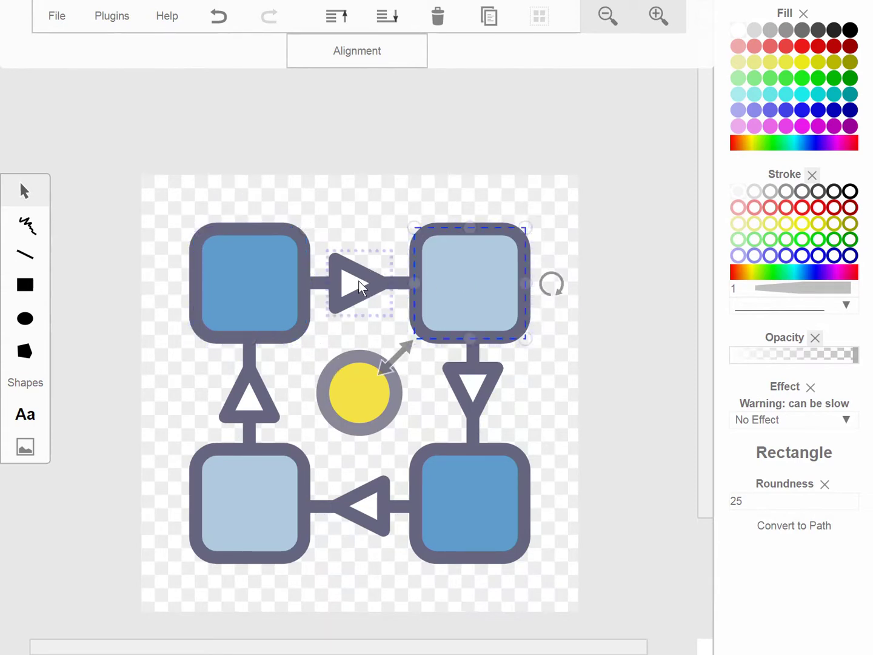
left_click(360, 285)
left_click_drag(368, 235, 336, 238)
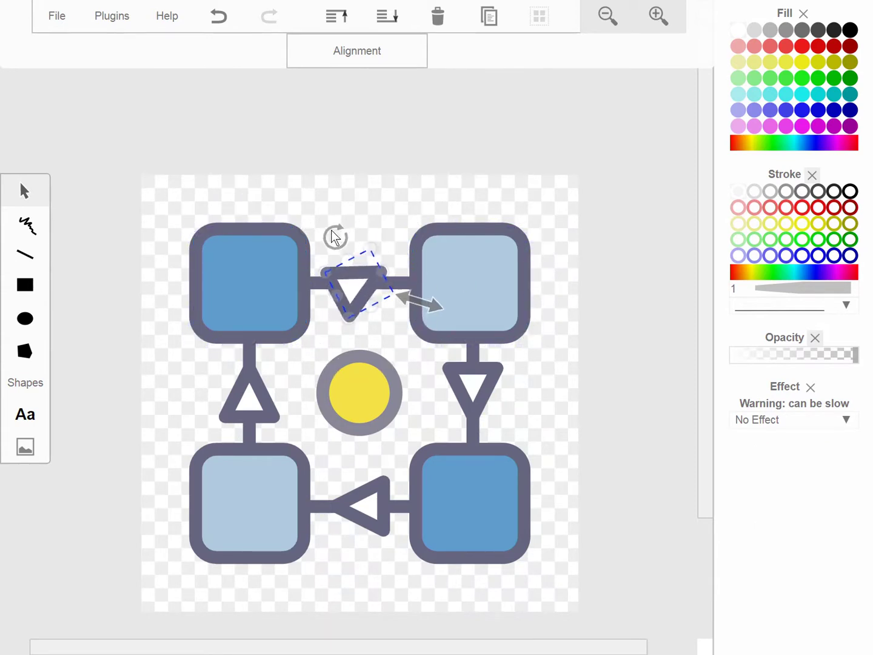
left_click(253, 230)
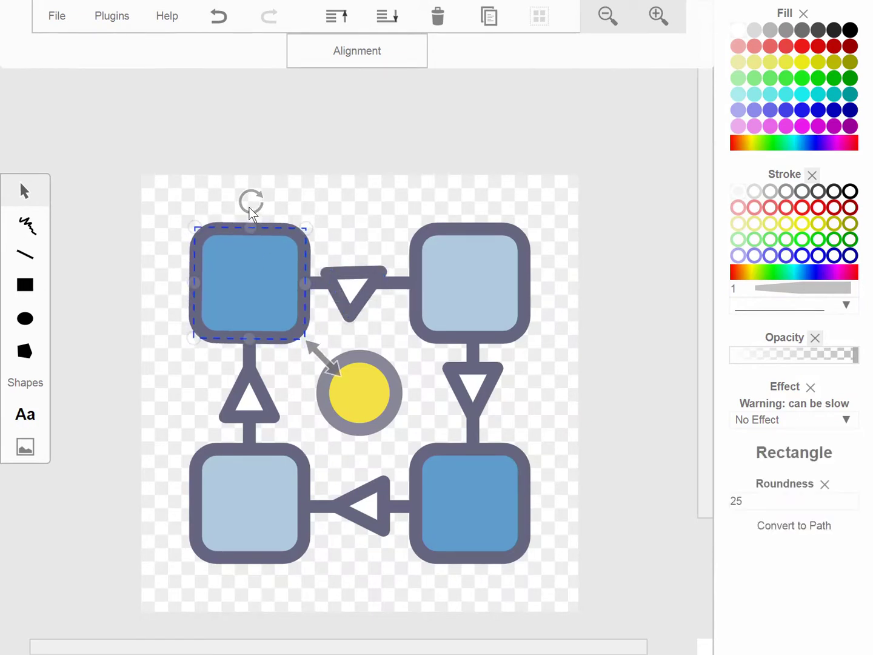
left_click_drag(248, 202, 228, 202)
left_click(477, 267)
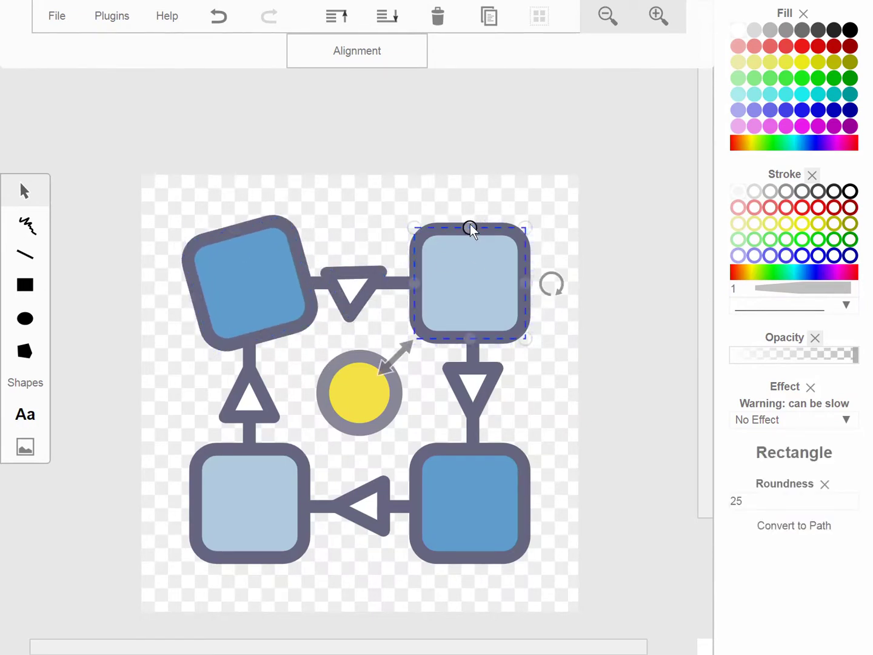
key("Delete")
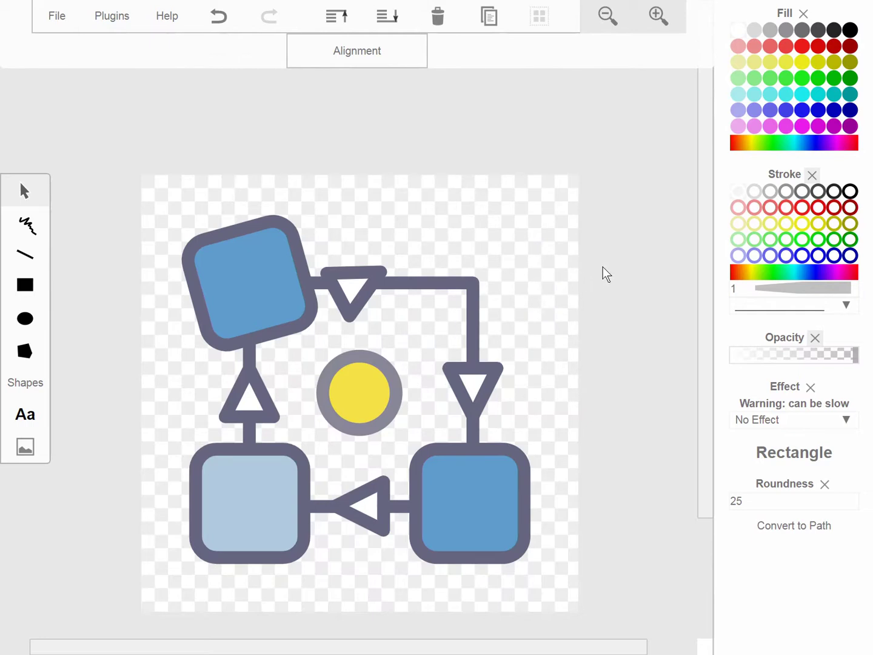
key("ctrl+z")
key("ctrl+z")
key("ctrl+z")
key("ctrl+z")
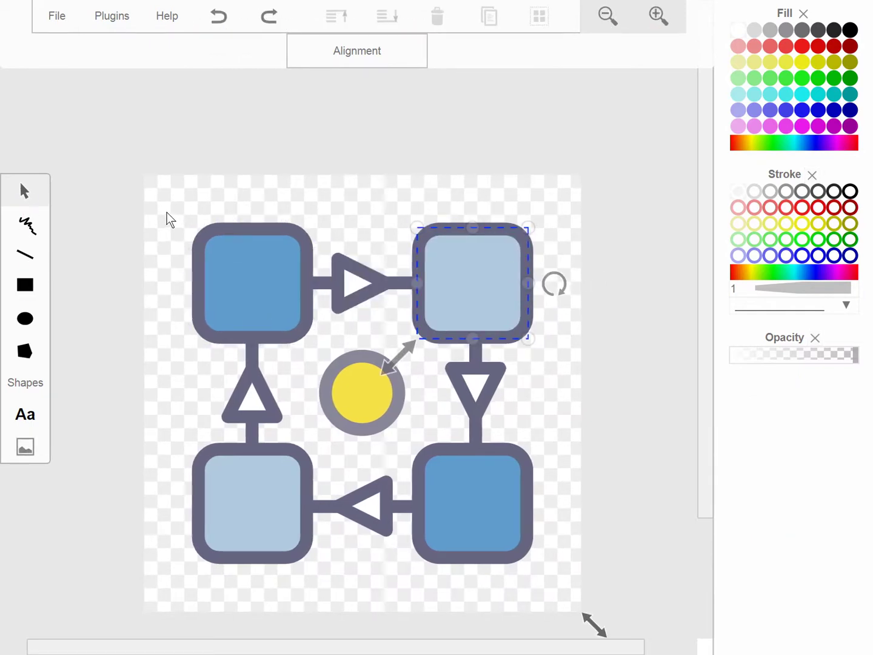
Select every diagram shape, group them, and rotate the group about 15° counter-clockwise.
mouse_move(163, 202)
left_mouse_down()
mouse_move(485, 501)
mouse_move(581, 570)
mouse_move(570, 587)
left_mouse_up()
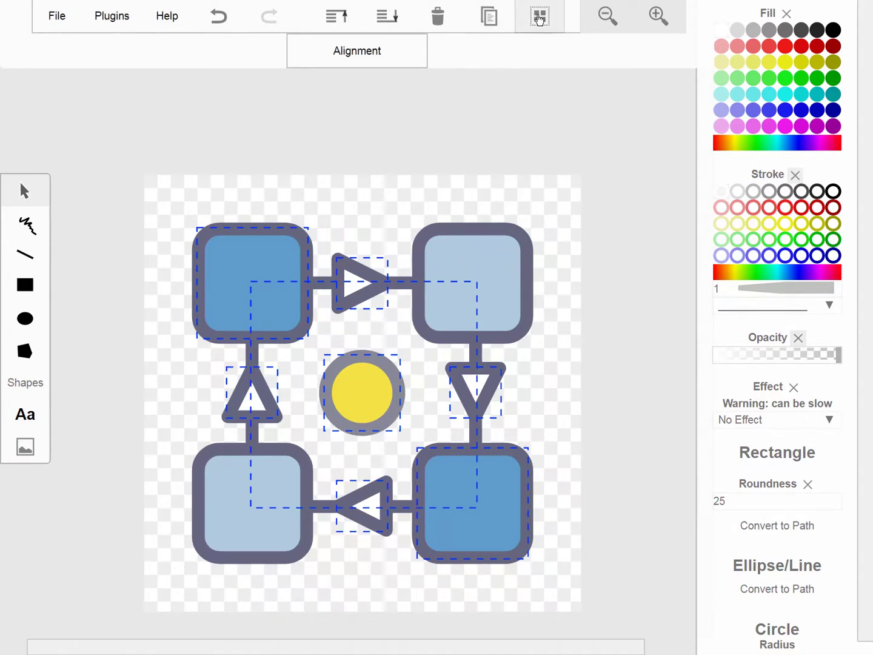
left_click(540, 18)
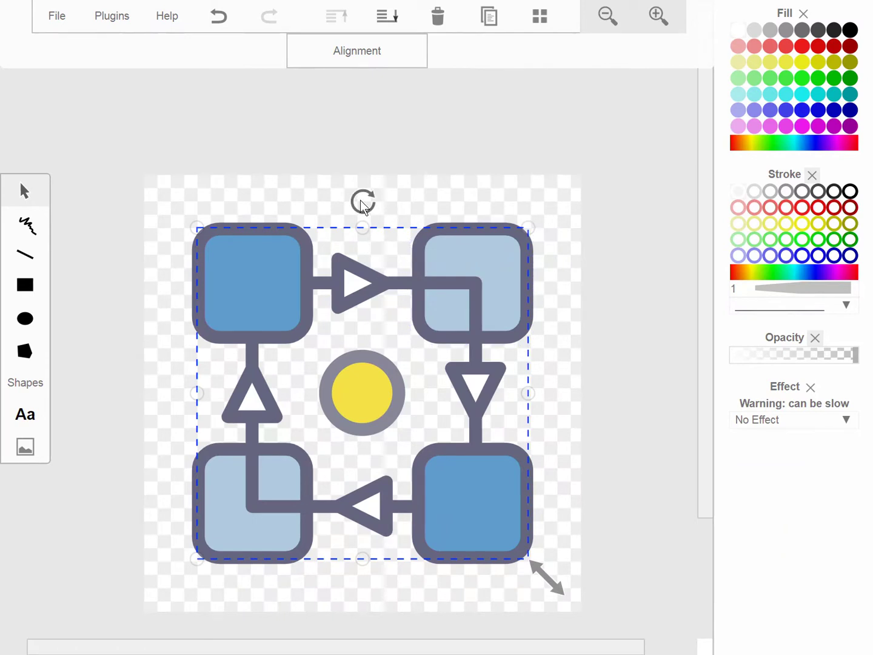
mouse_move(364, 206)
left_mouse_down()
mouse_move(337, 207)
mouse_move(349, 202)
left_mouse_up()
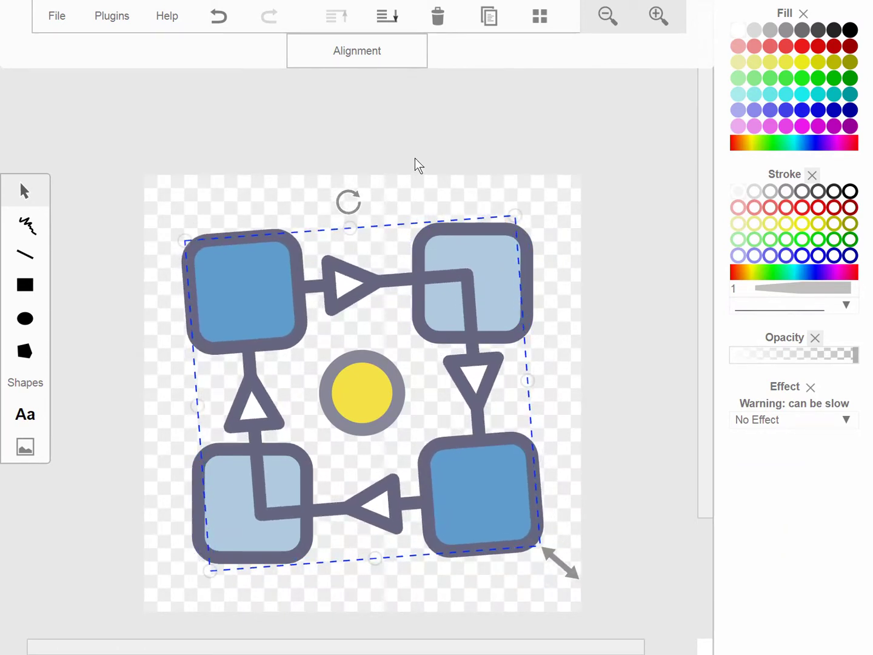
key("ctrl+z")
key("ctrl+z")
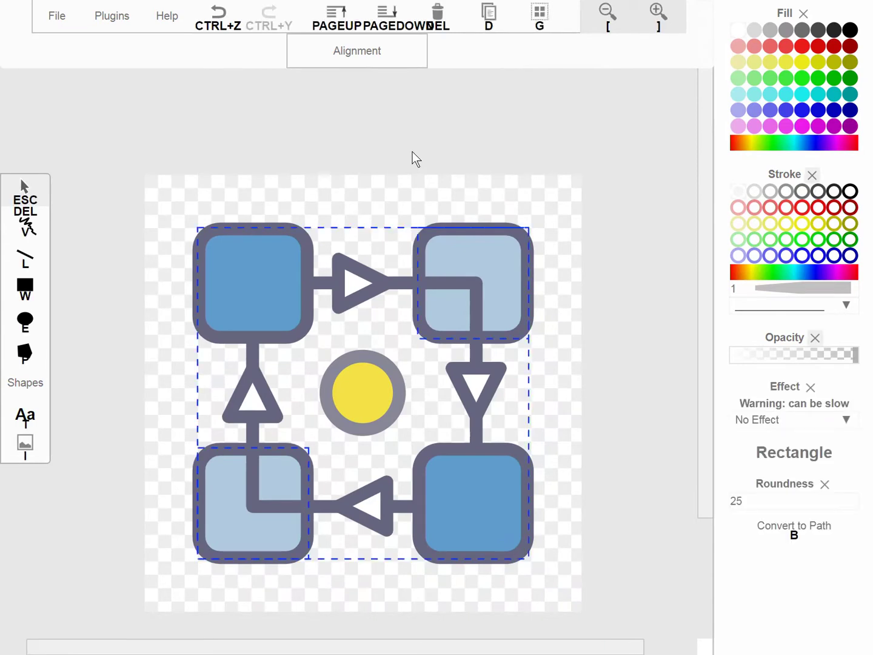
key("ctrl")
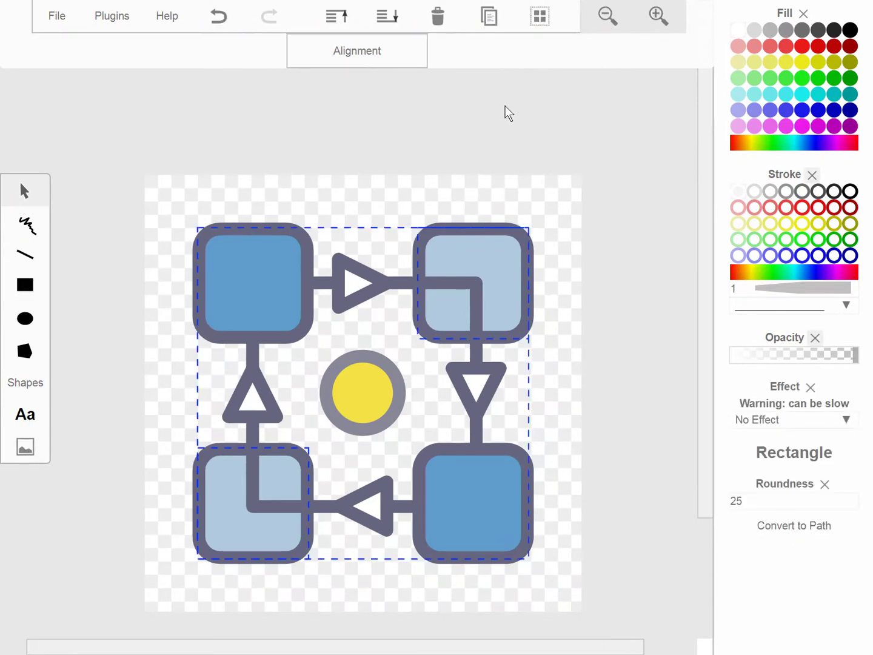
left_click(539, 17)
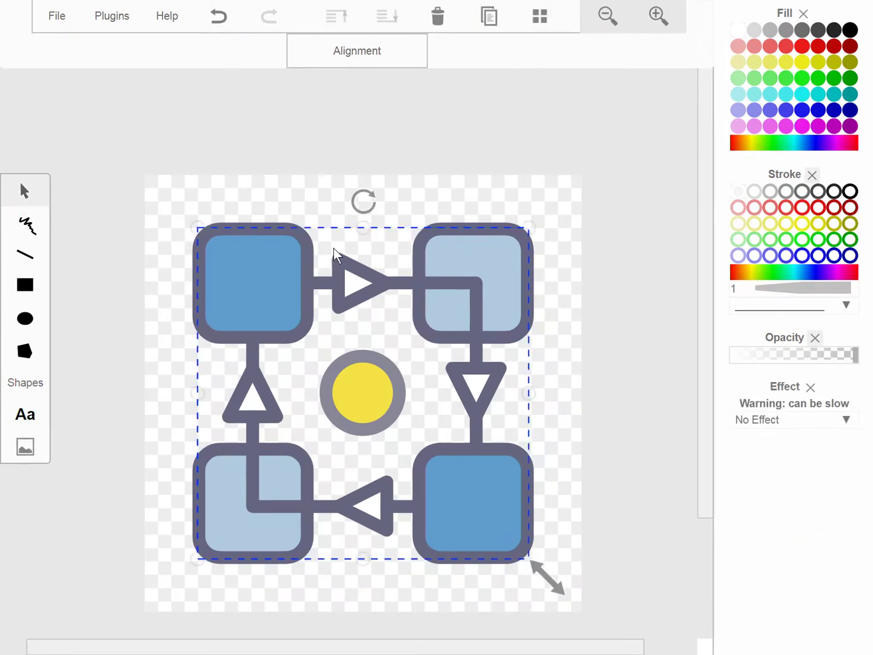
left_click_drag(362, 202, 326, 209)
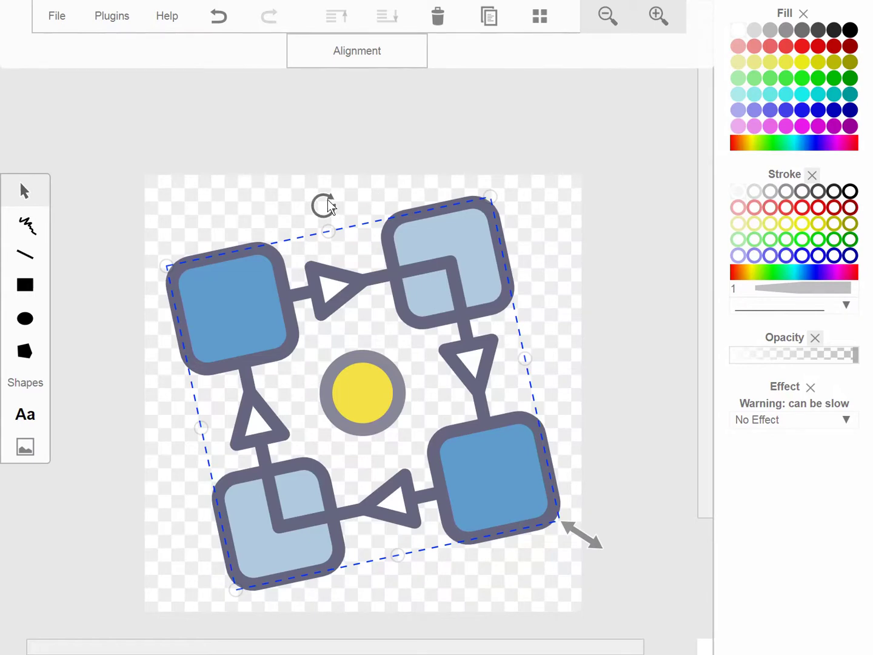
scroll(534, 231, "down", 1)
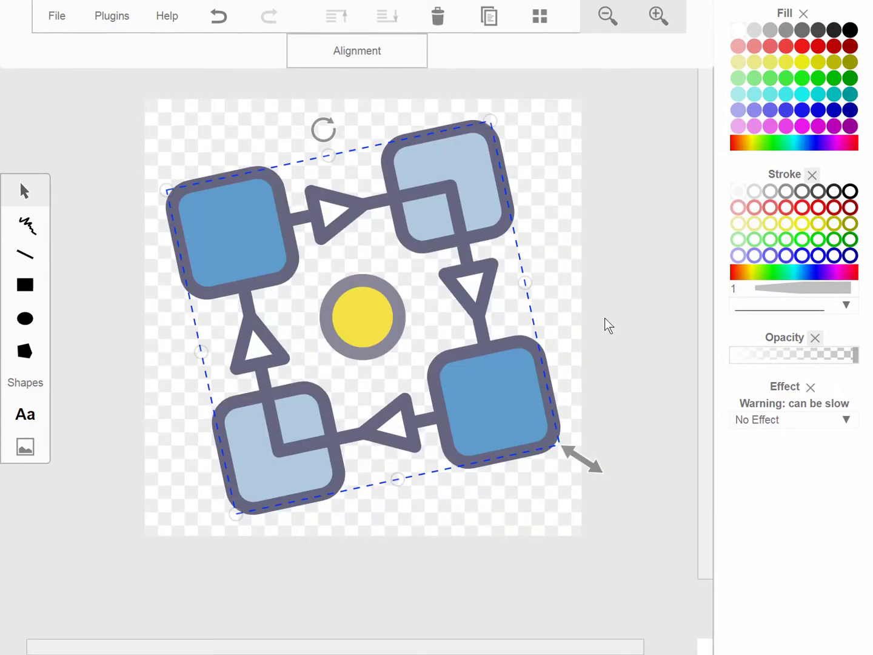
scroll(527, 255, "up", 1)
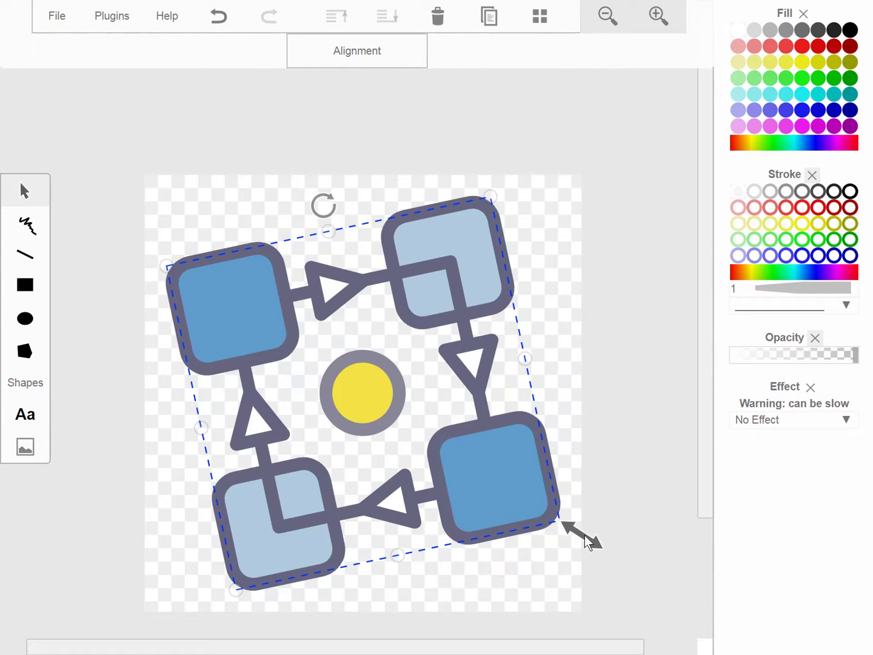
left_click(609, 520)
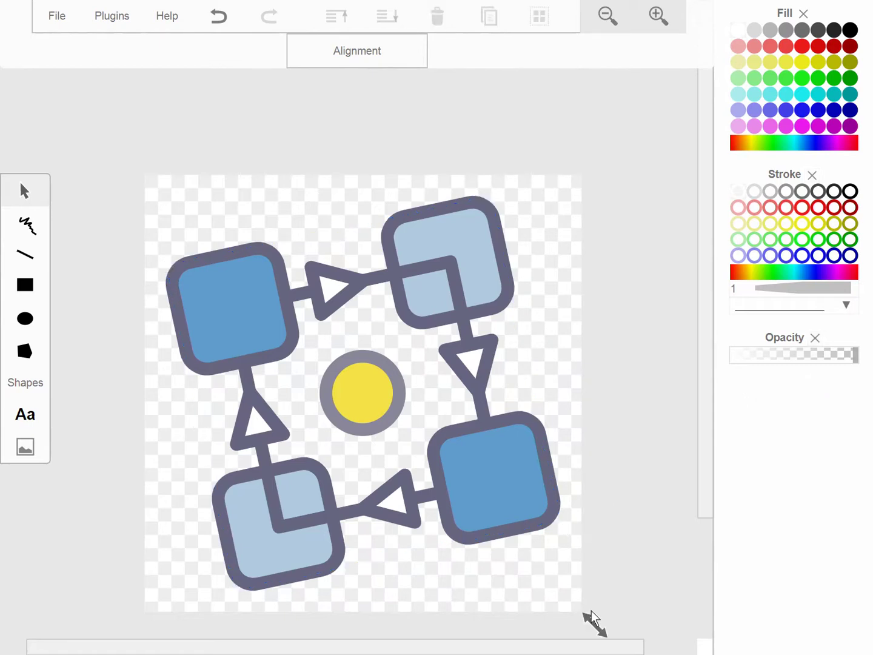
scroll(602, 582, "down", 3)
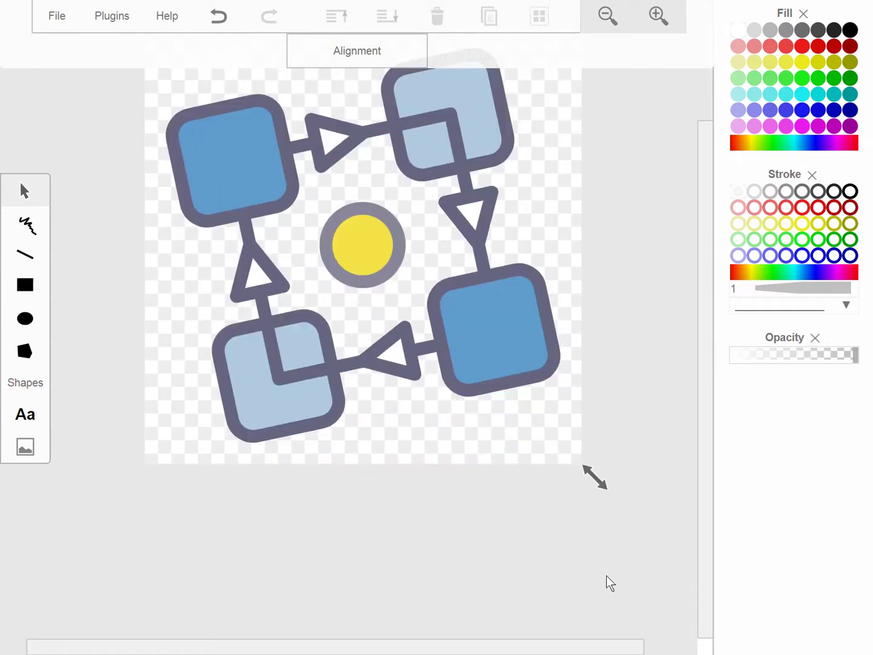
left_click(597, 482)
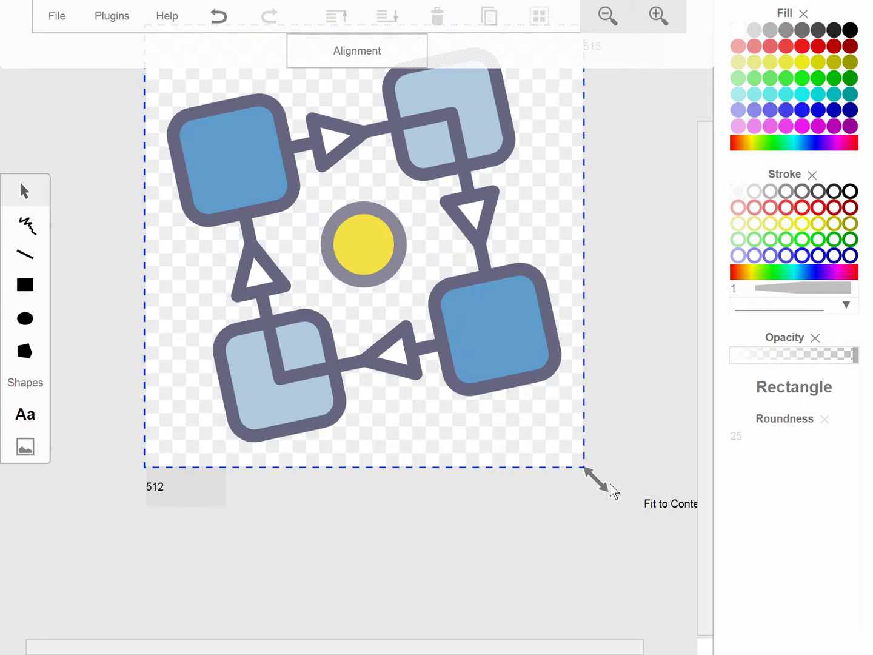
key("ctrl+minus")
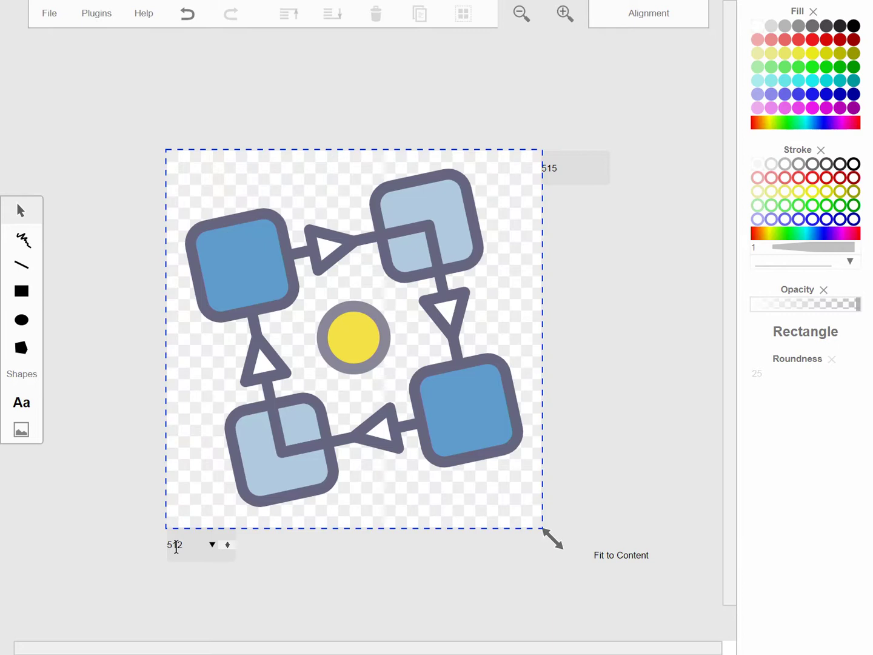
left_click_drag(177, 544, 161, 551)
left_click(121, 558)
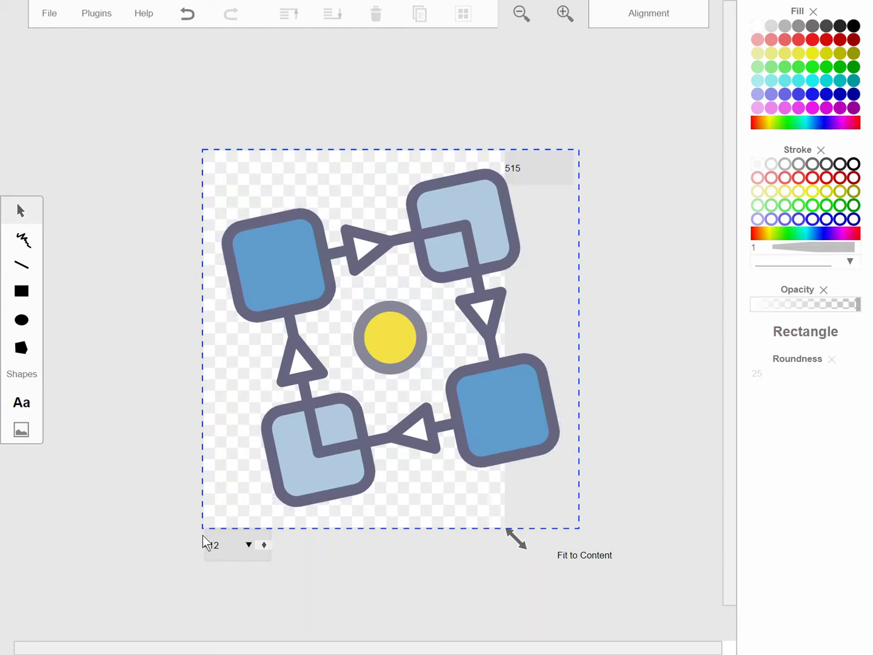
double_click(227, 541)
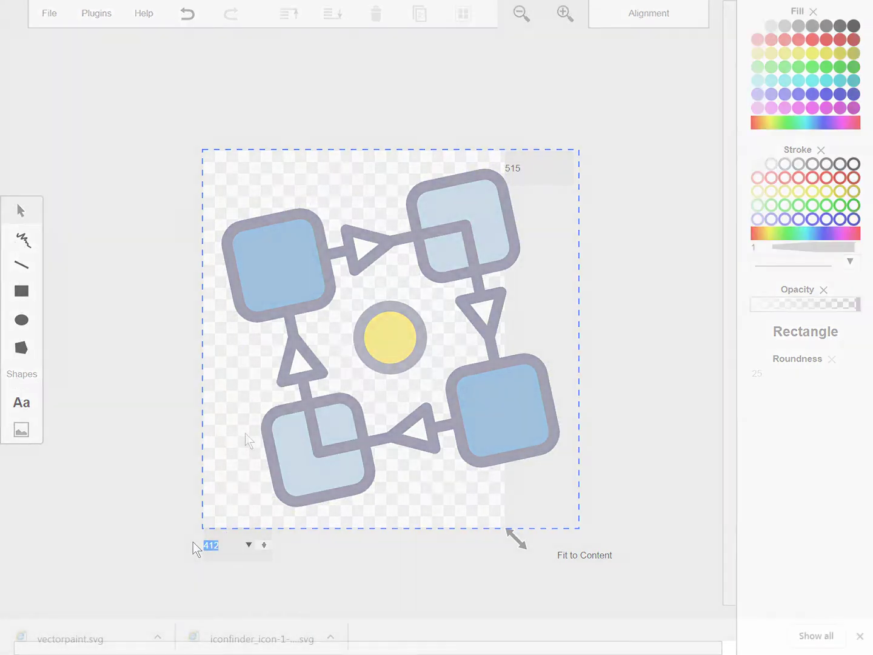
type("512")
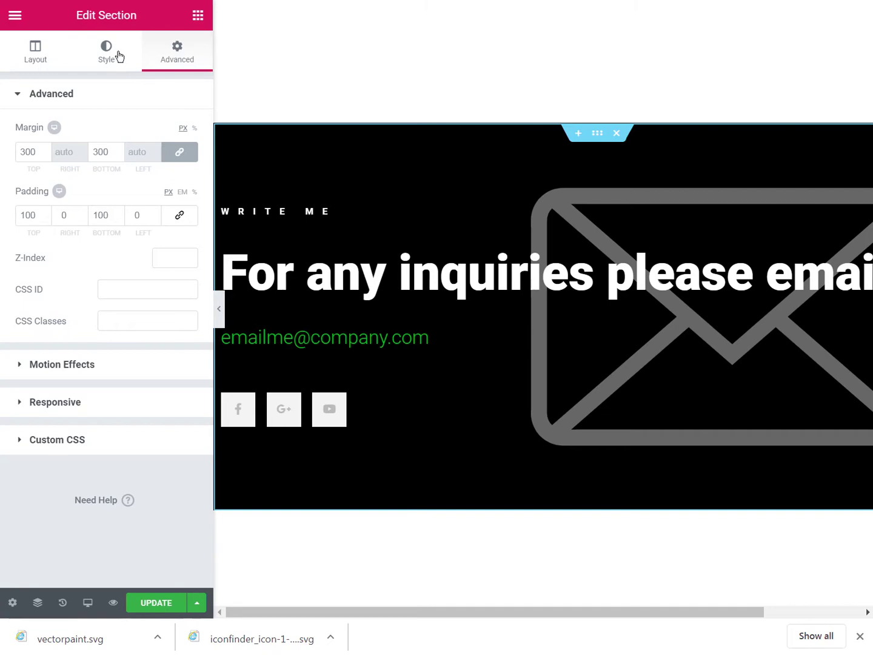
Delete the grey envelope image from the section's Background Overlay, leaving a plain black background.
left_click(108, 68)
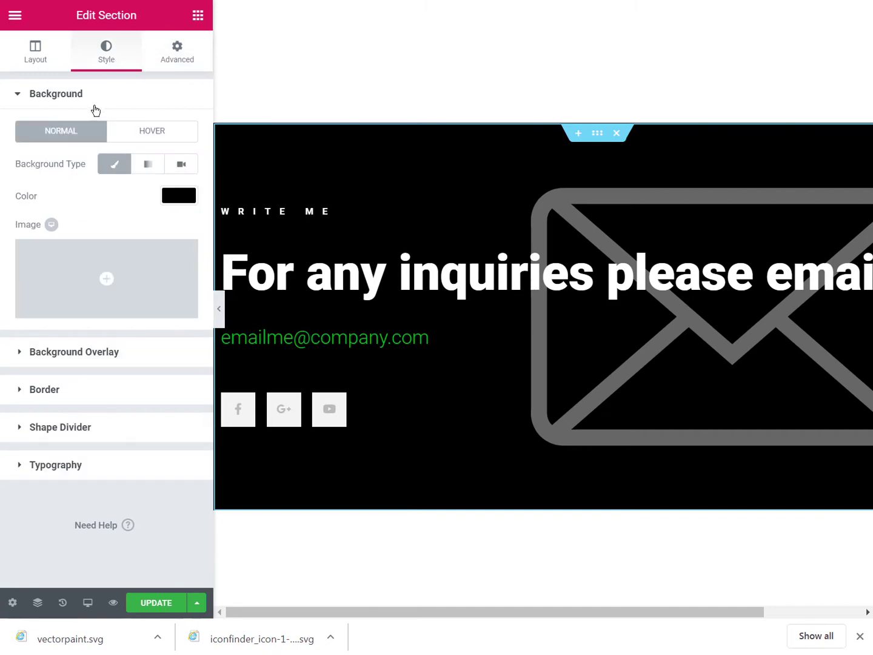
left_click(79, 357)
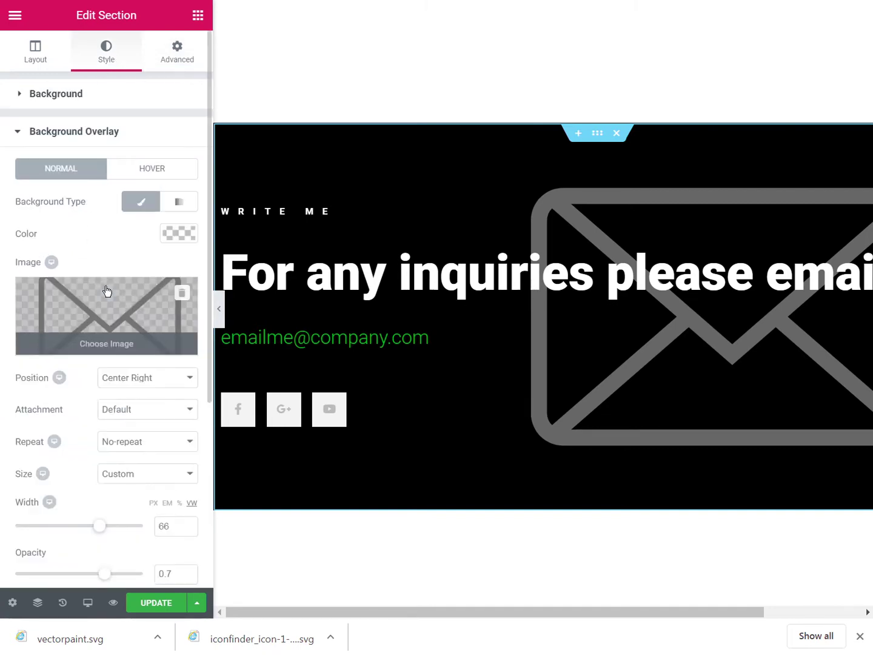
left_click(181, 295)
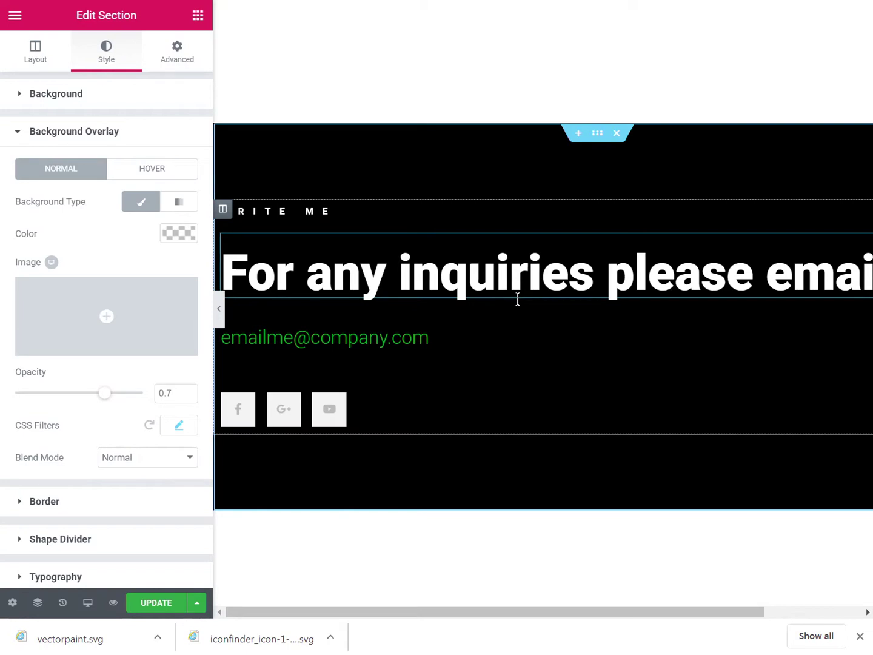
scroll(608, 345, "up", 1)
scroll(609, 335, "down", 1)
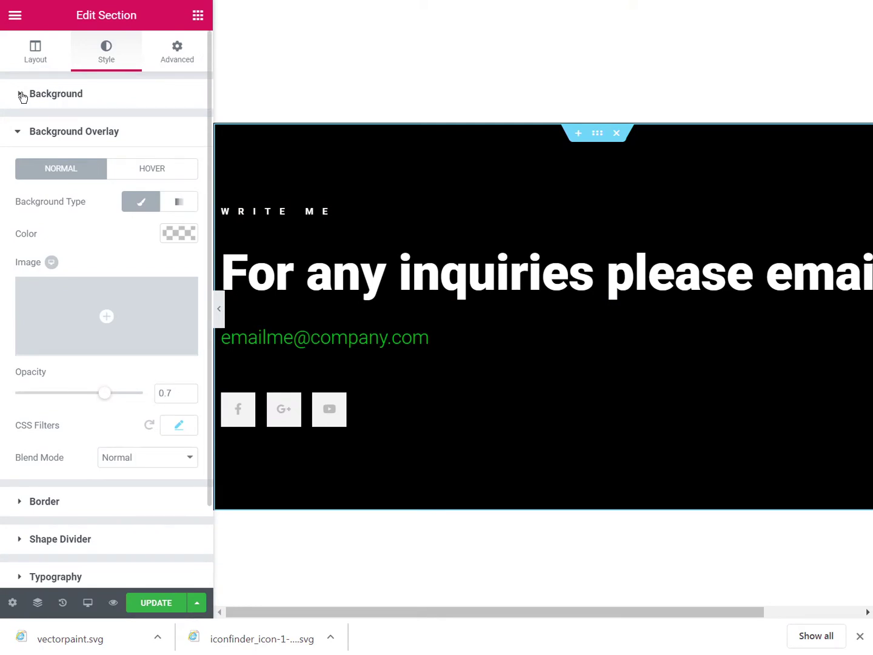
left_click(22, 95)
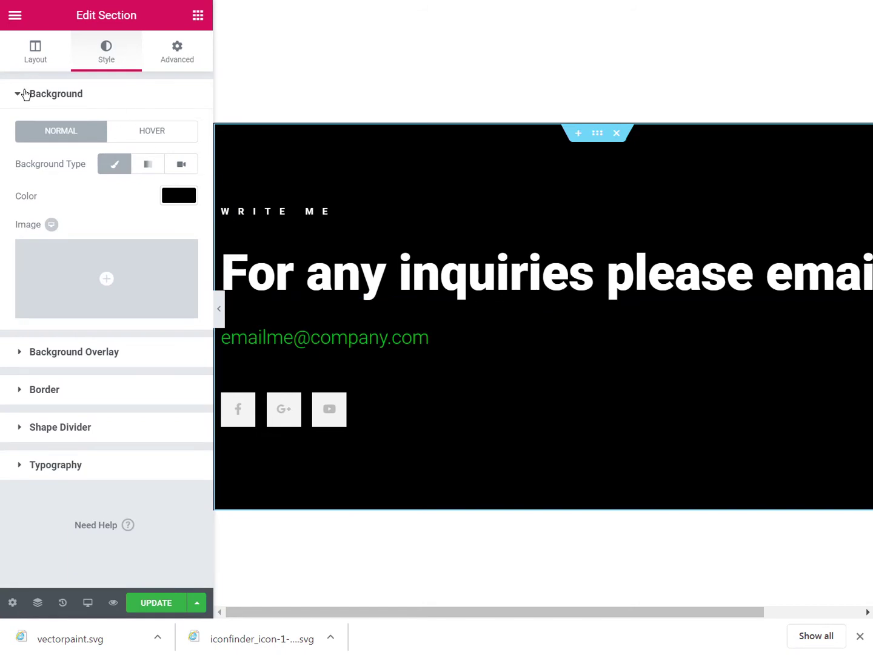
left_click(19, 97)
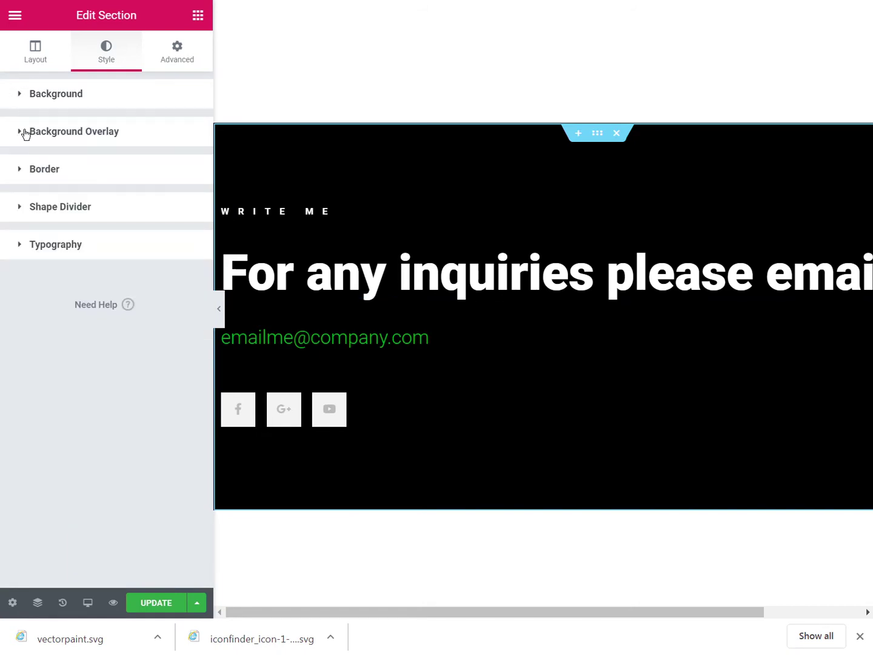
Upload vectorpaint.svg from Downloads and insert it as the Background Overlay image.
left_click(25, 134)
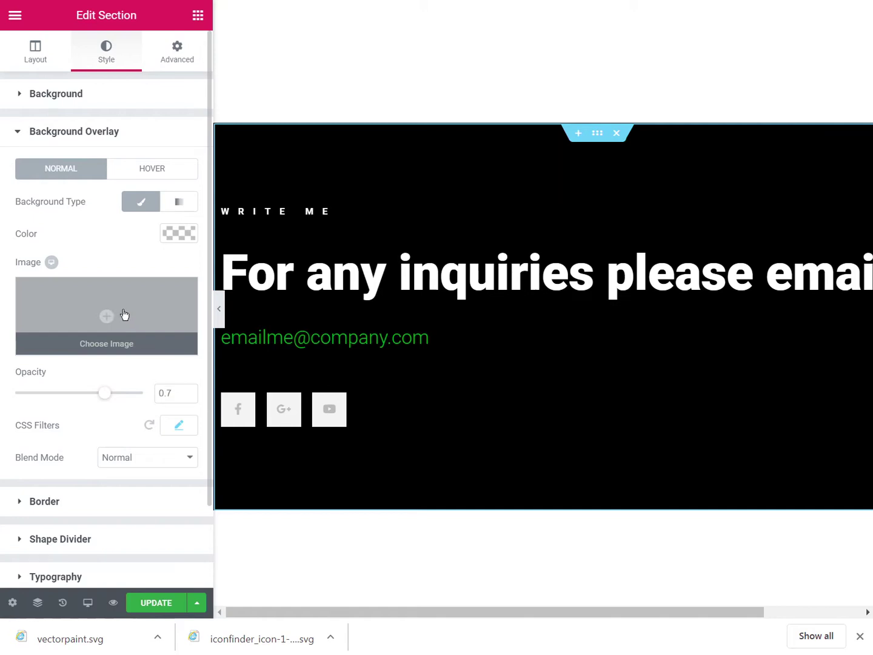
left_click(124, 314)
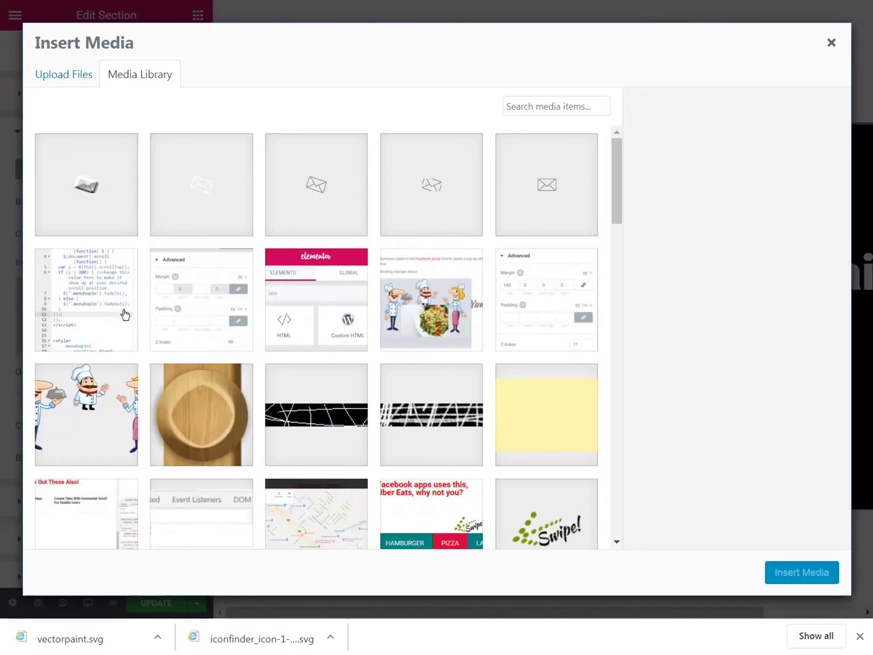
left_click(77, 79)
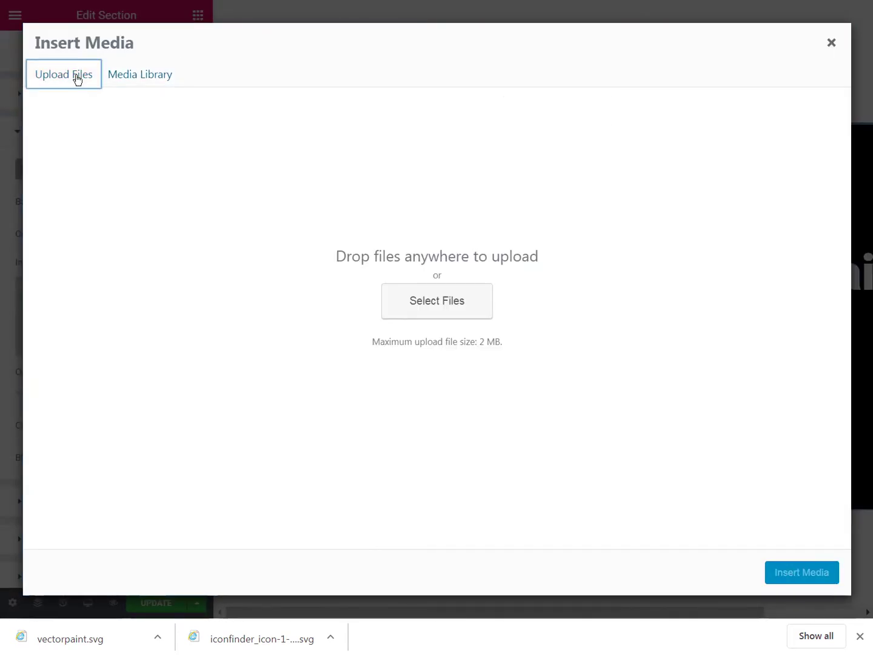
left_click(418, 302)
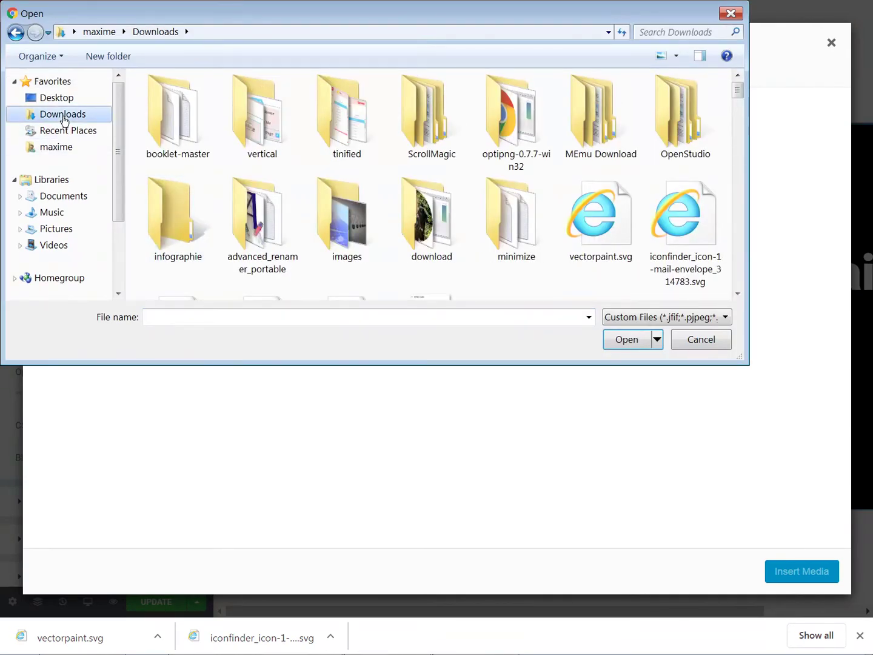
left_click(596, 228)
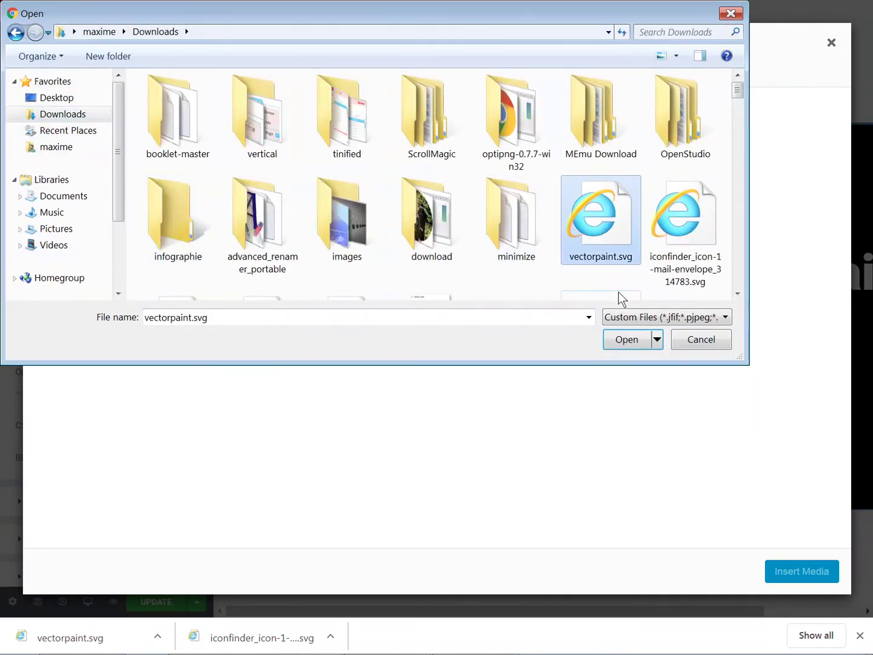
left_click(627, 341)
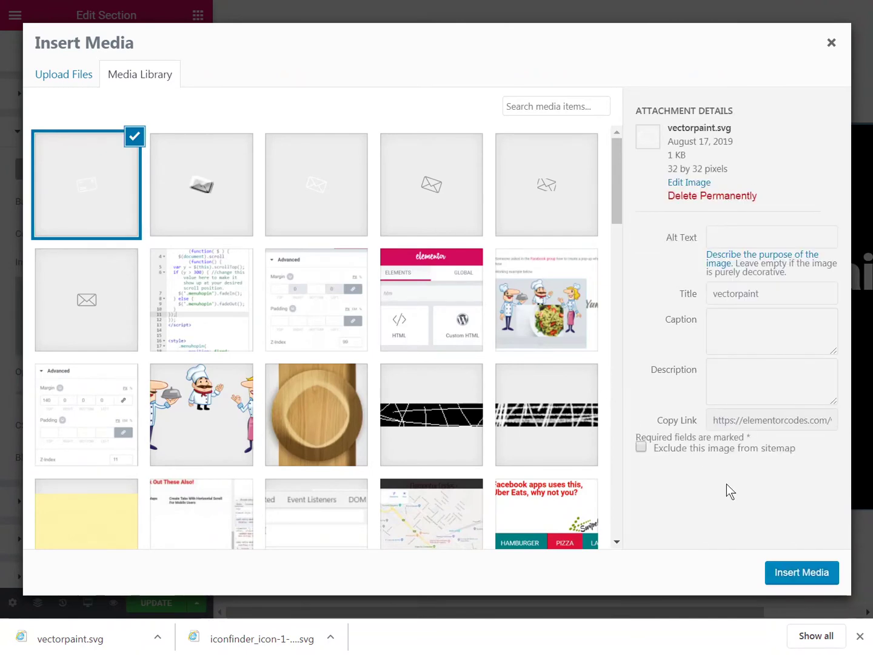
left_click(795, 571)
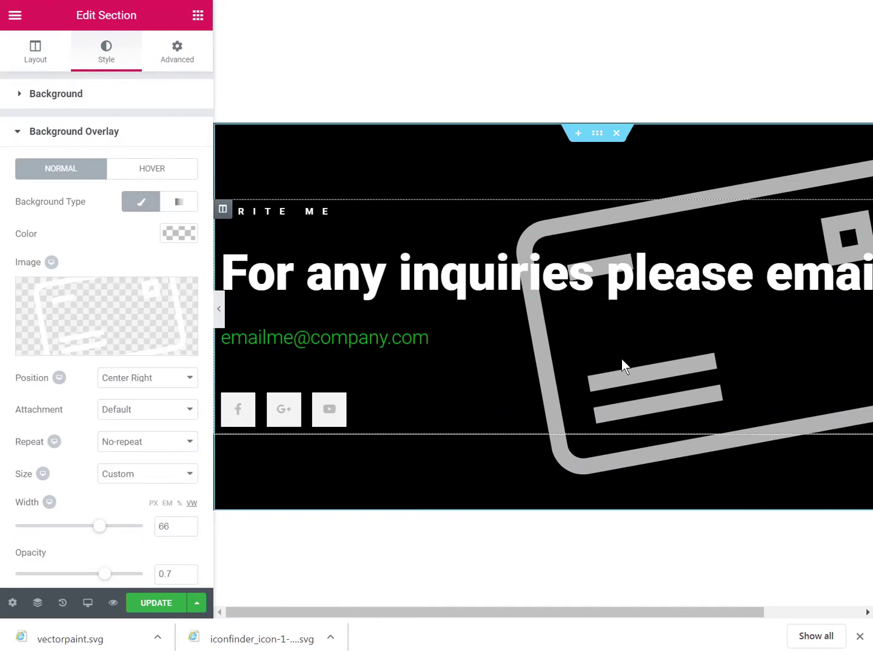
Try the Default overlay position, then put the mail icon back at Center Right.
mouse_move(113, 302)
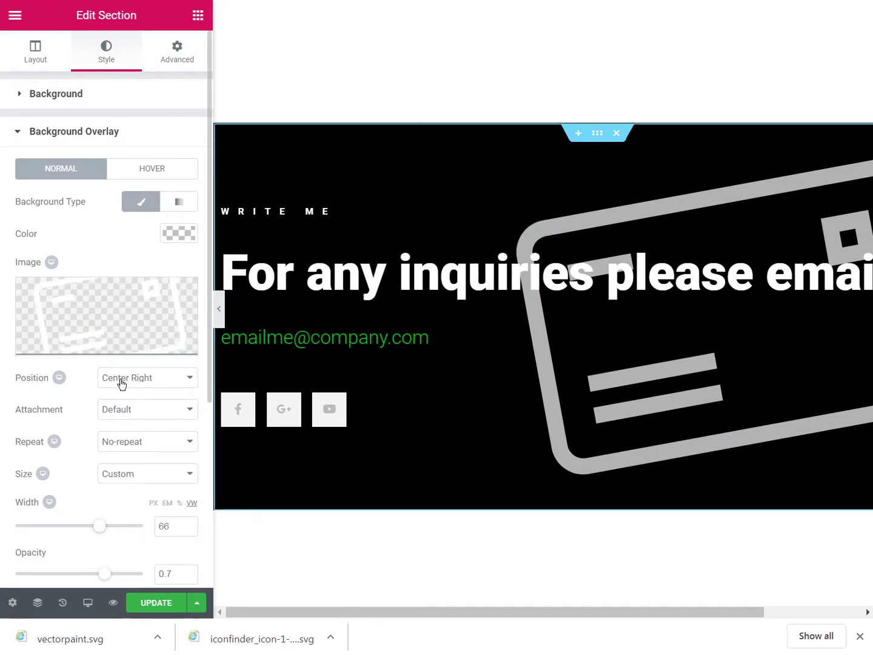
scroll(134, 386, "down", 2)
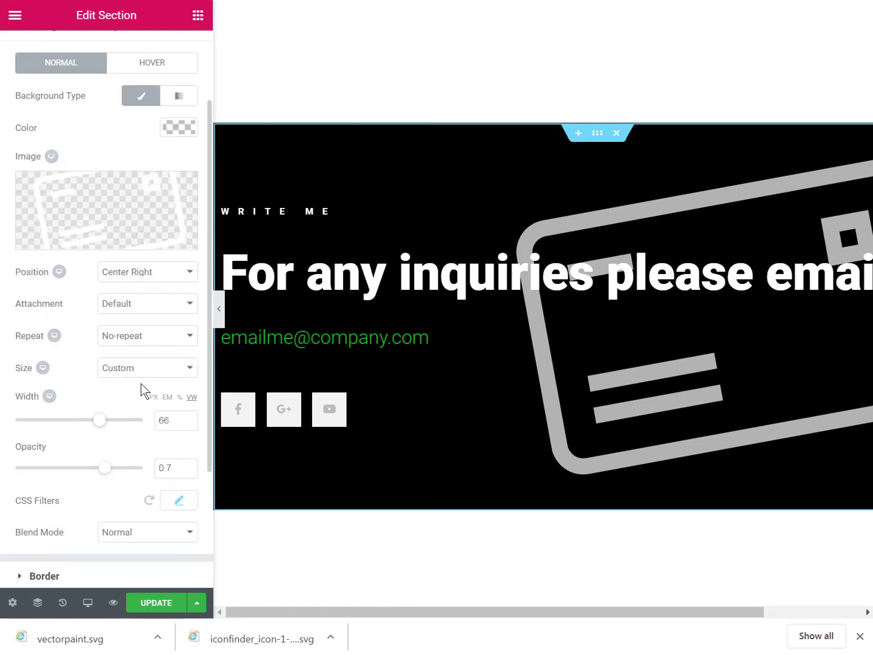
scroll(110, 419, "up", 2)
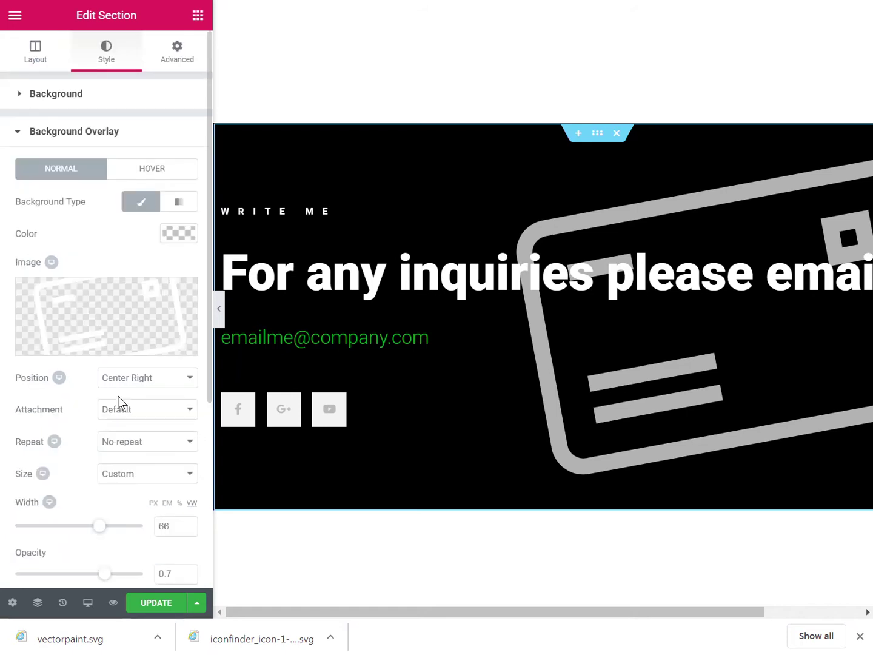
scroll(133, 375, "down", 2)
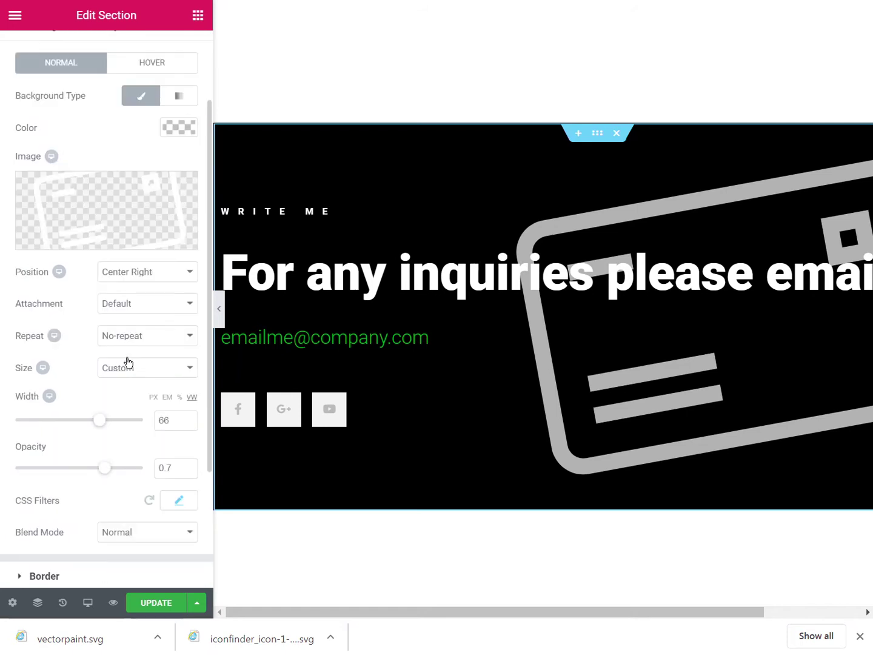
left_click(145, 278)
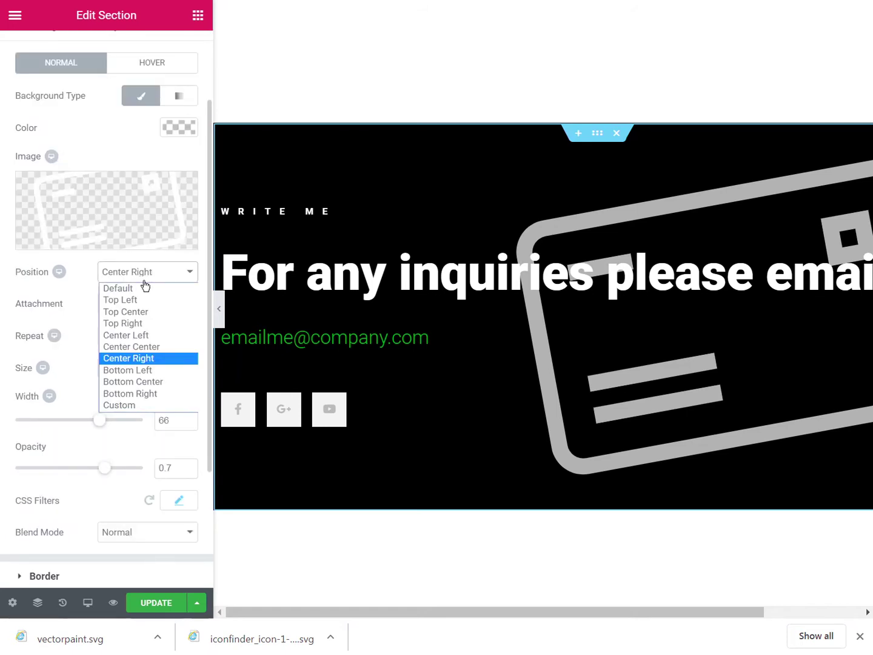
left_click(144, 288)
left_click(143, 277)
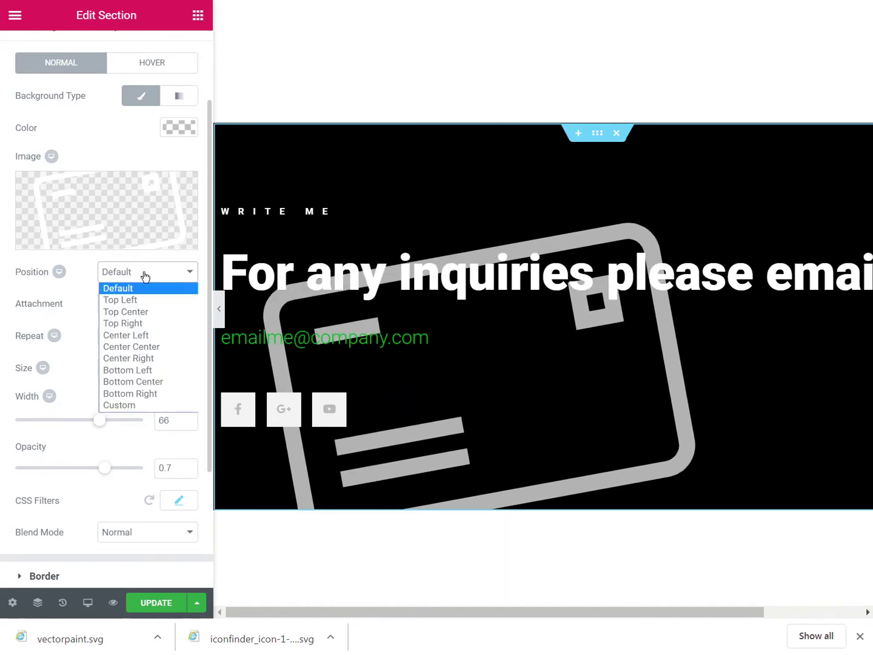
left_click(150, 358)
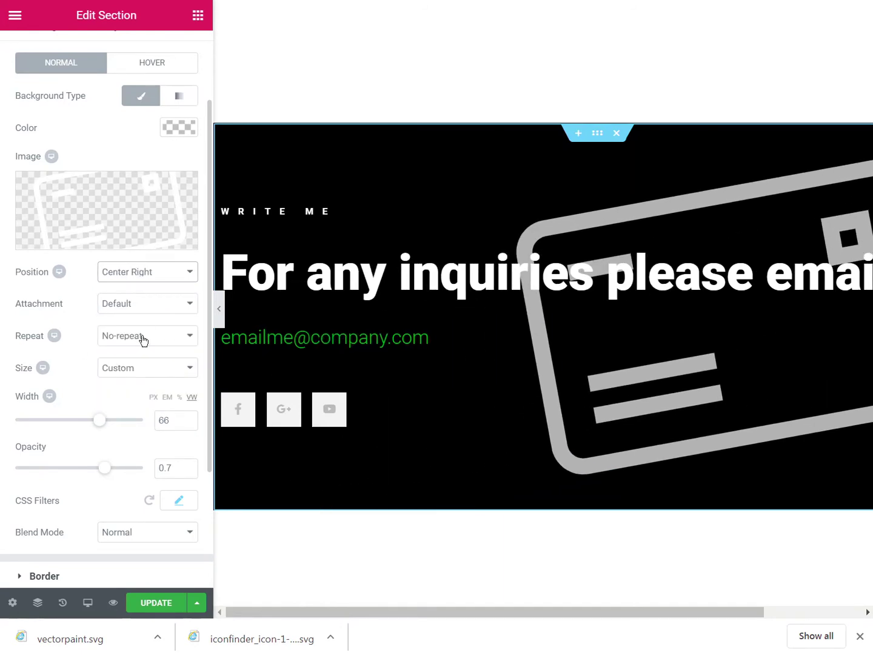
Try tiling the mail icon with Repeat, then reset repeat to Default.
left_click(144, 342)
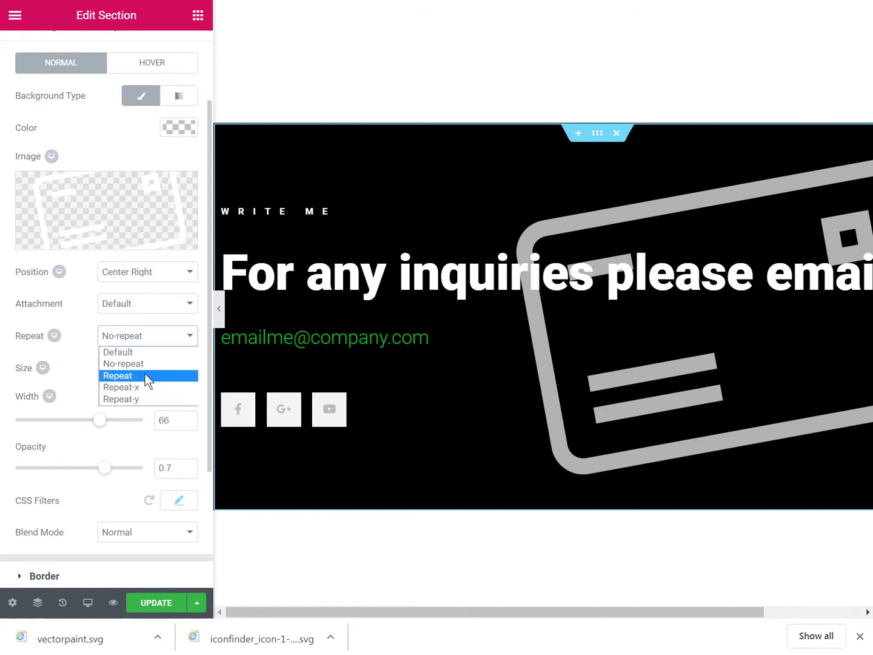
left_click(145, 375)
left_click(144, 339)
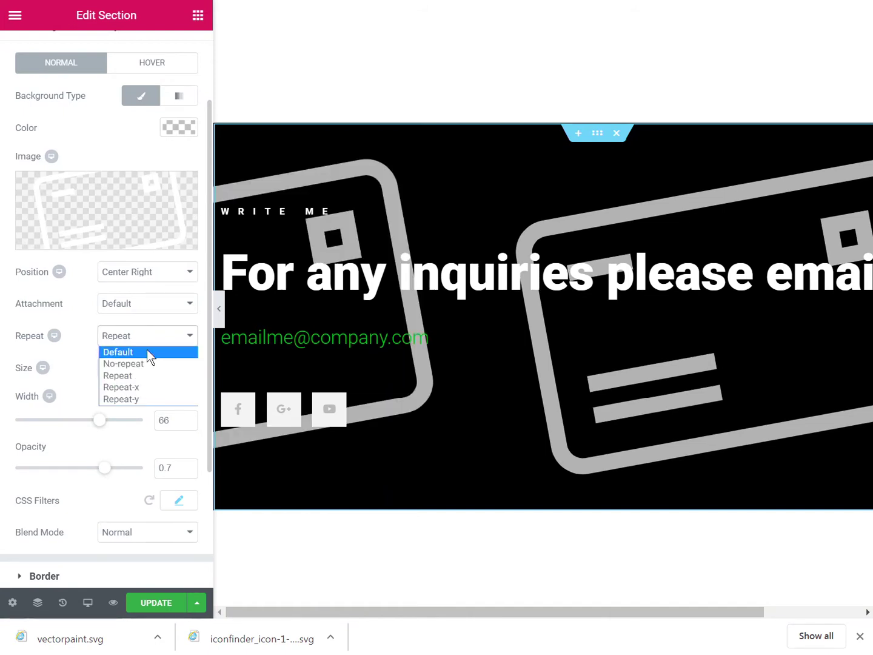
left_click(146, 351)
left_click(147, 344)
Set the overlay to No-repeat, try Contain, settle on Cover, and lower opacity to 0.32.
left_click(147, 364)
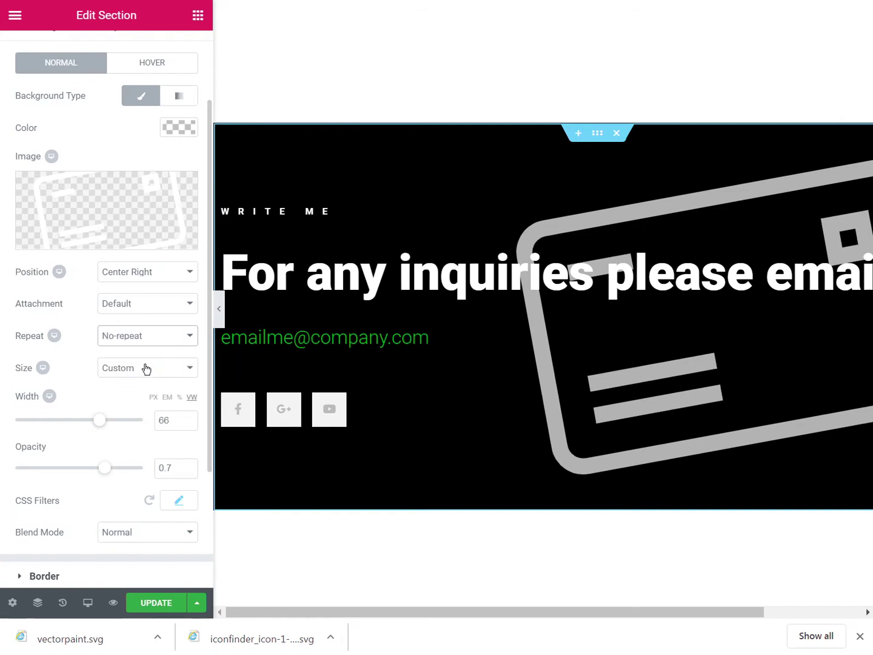
left_click(141, 374)
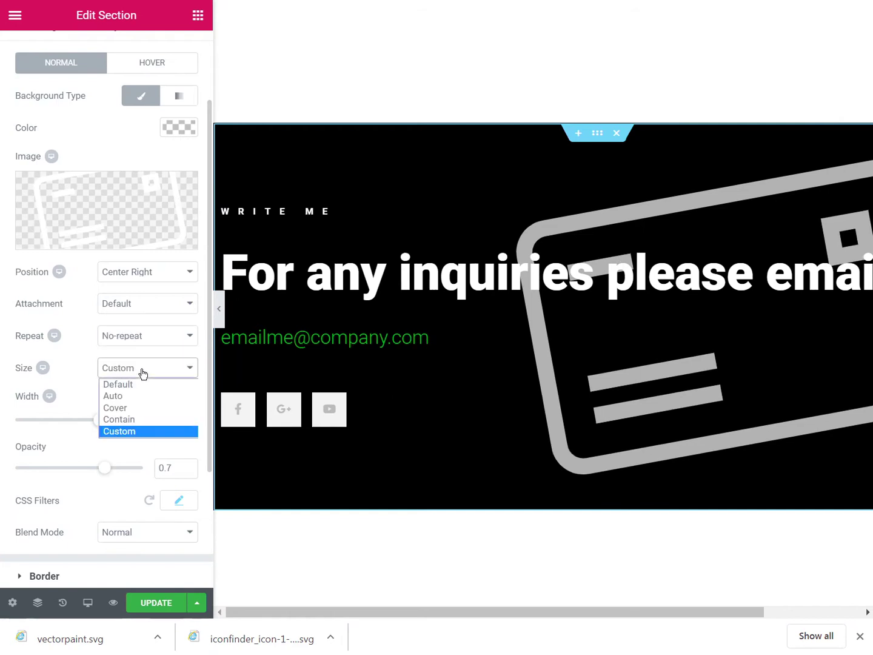
left_click(136, 418)
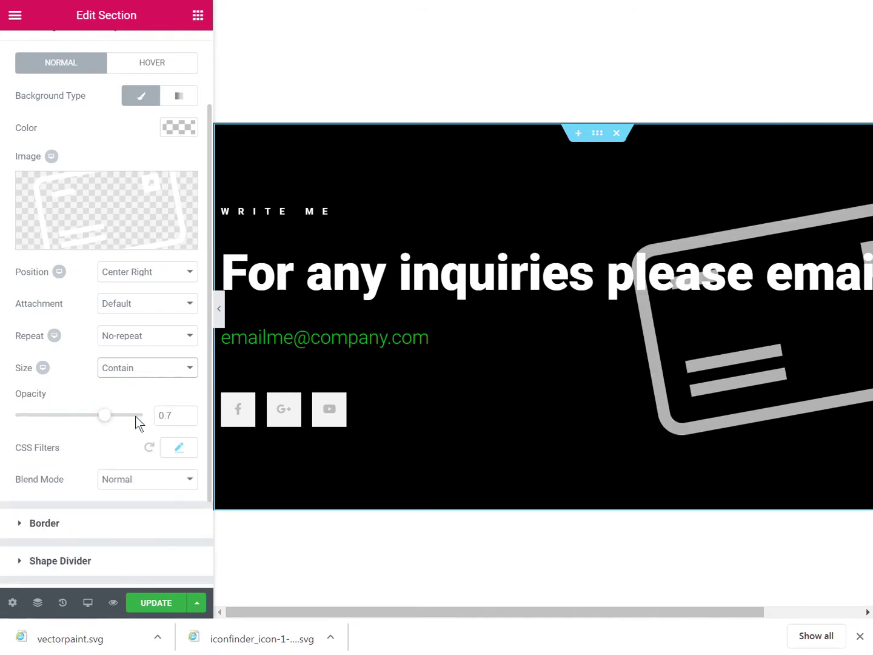
left_click(149, 373)
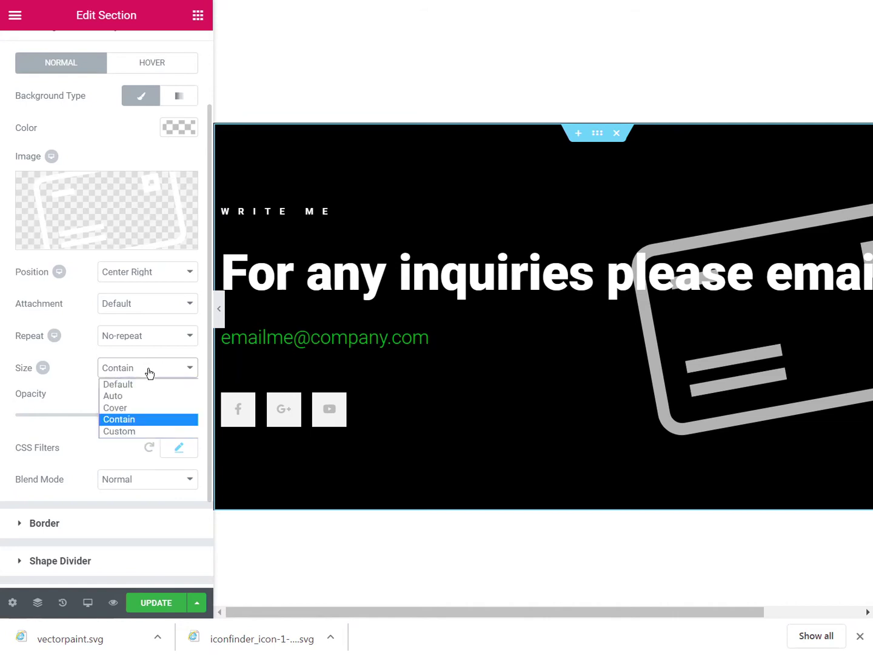
left_click(151, 408)
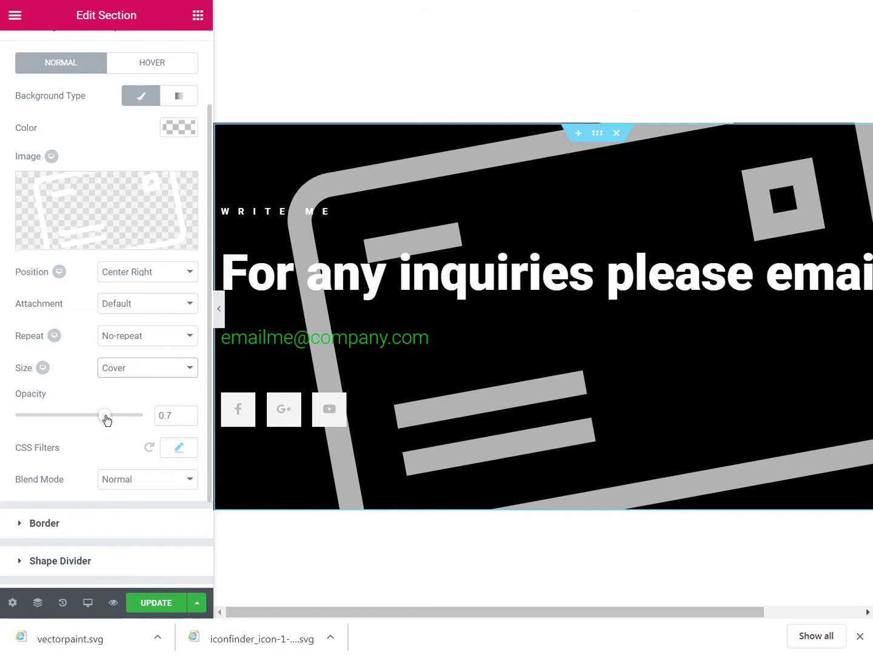
left_click_drag(107, 421, 59, 417)
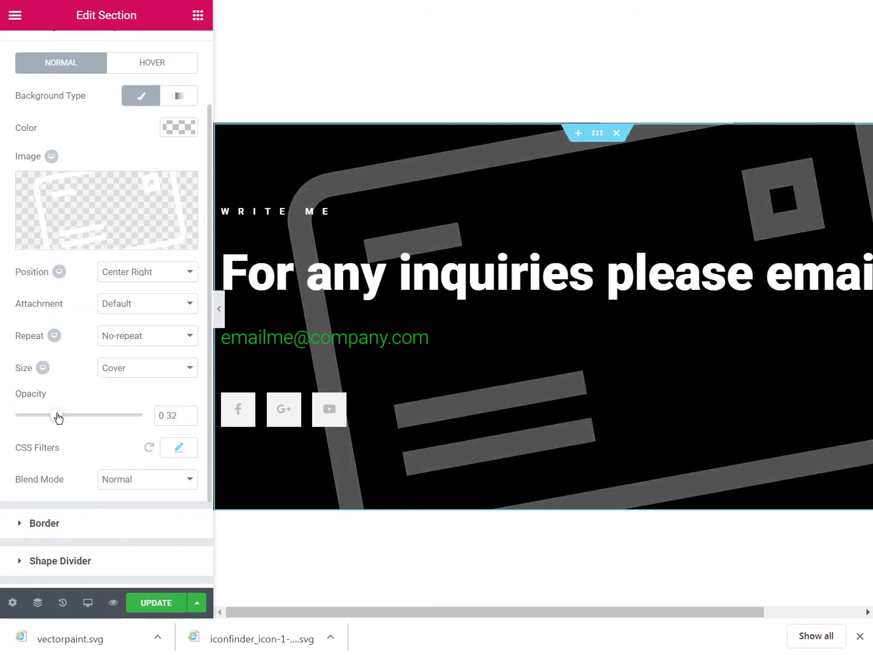
Switch the overlay size to Custom at 58 VW width and set opacity to 0.4.
left_click(123, 370)
left_click(127, 431)
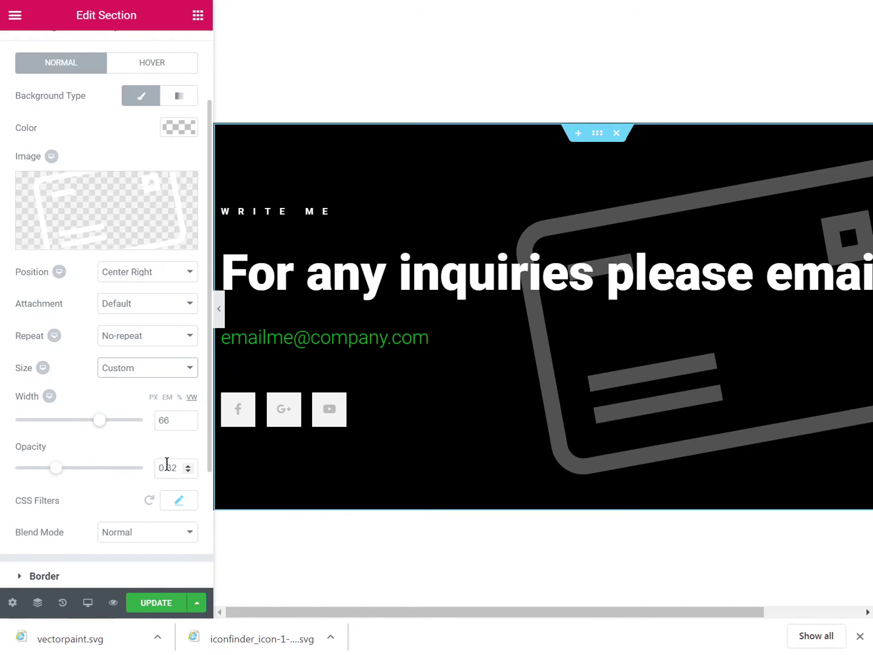
left_click_drag(166, 463, 178, 463)
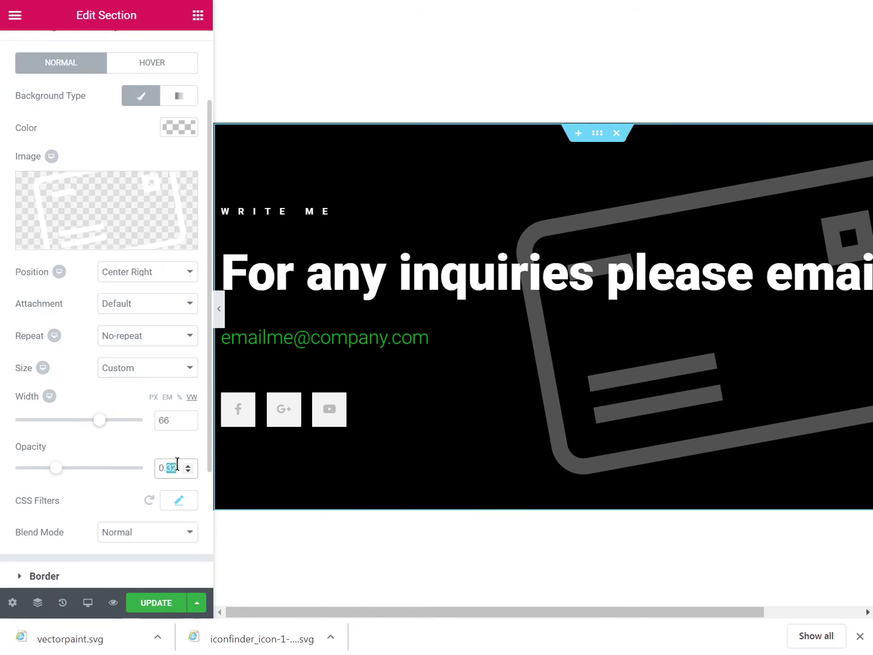
type("54")
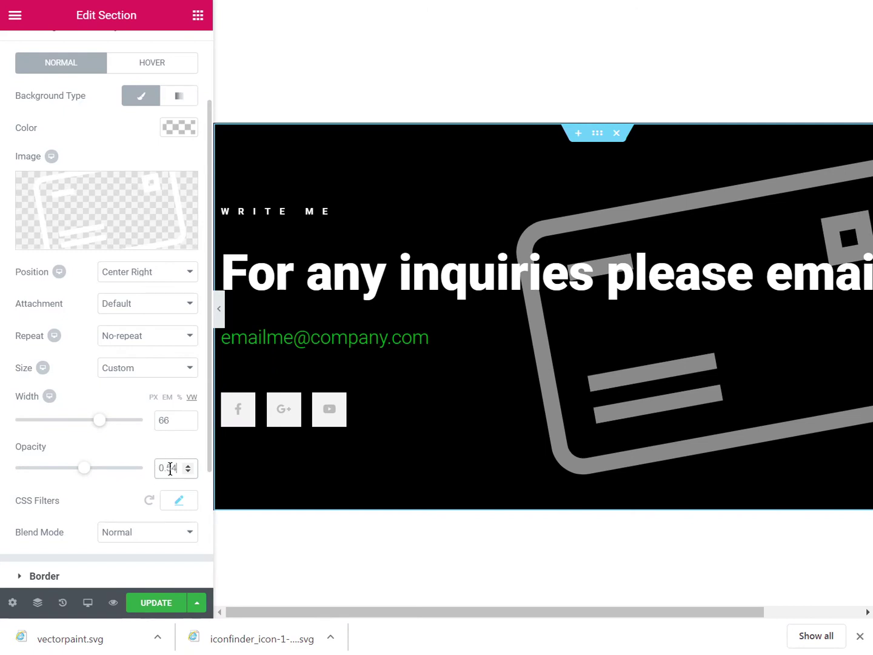
left_click_drag(167, 468, 177, 468)
type("4")
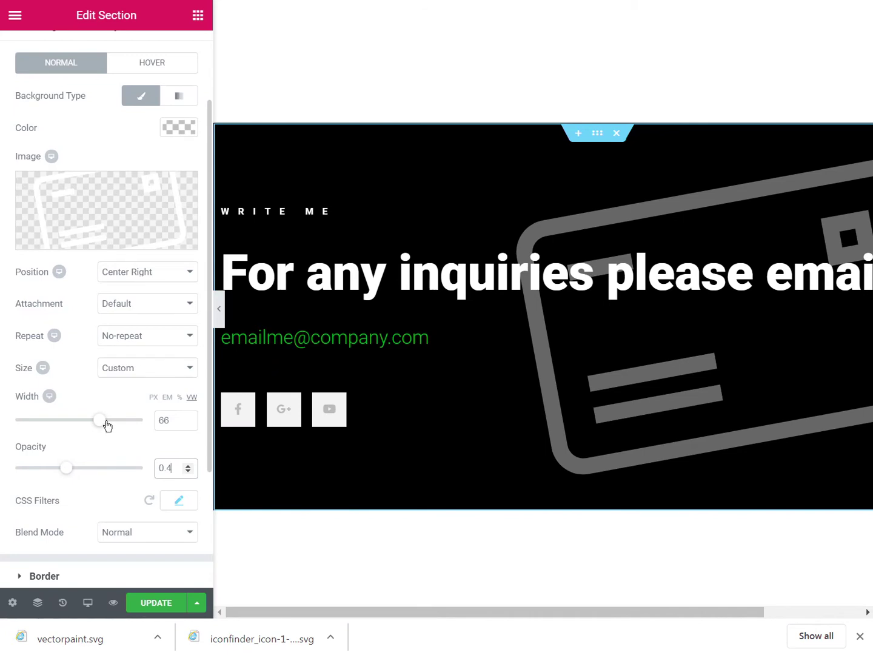
left_click_drag(106, 423, 95, 425)
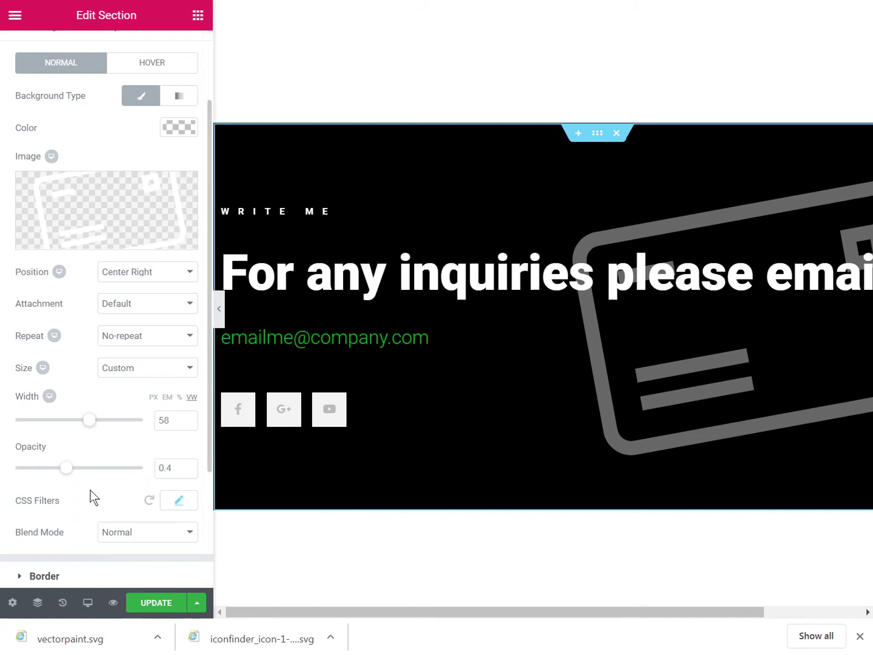
scroll(90, 490, "up", 2)
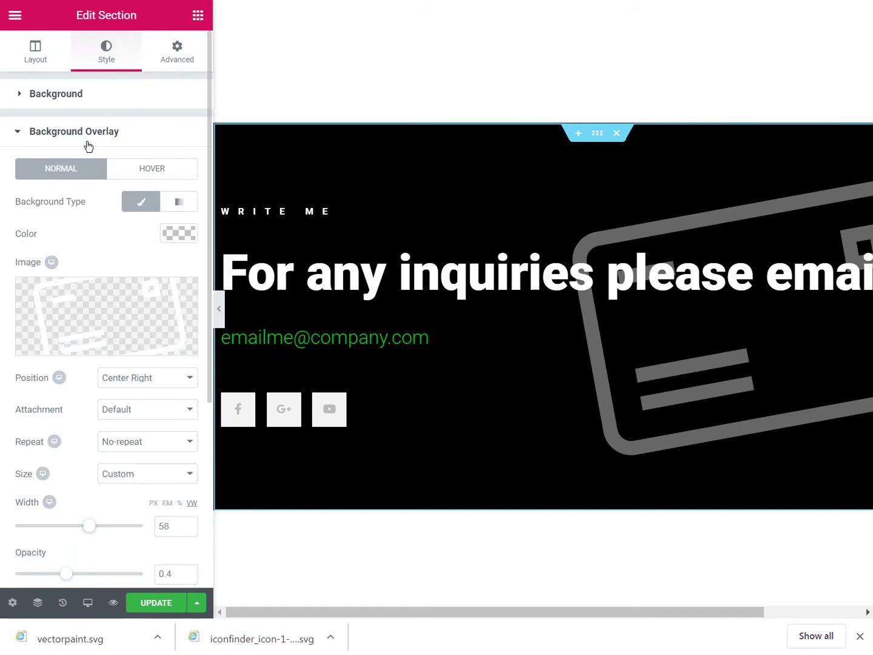
mouse_move(111, 352)
scroll(113, 350, "down", 2)
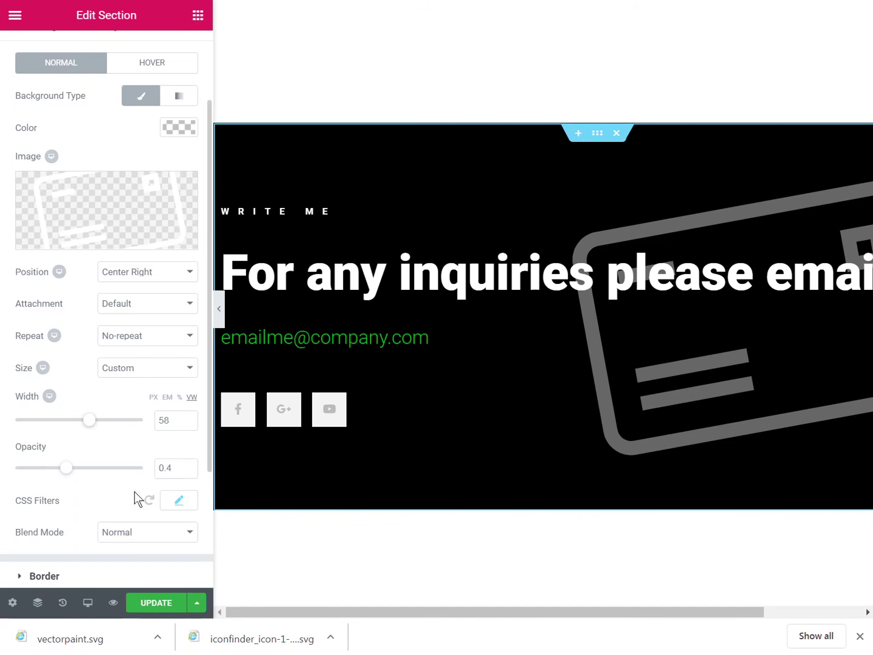
Switch the editor preview from tablet to mobile size to inspect the overlay.
left_click(89, 603)
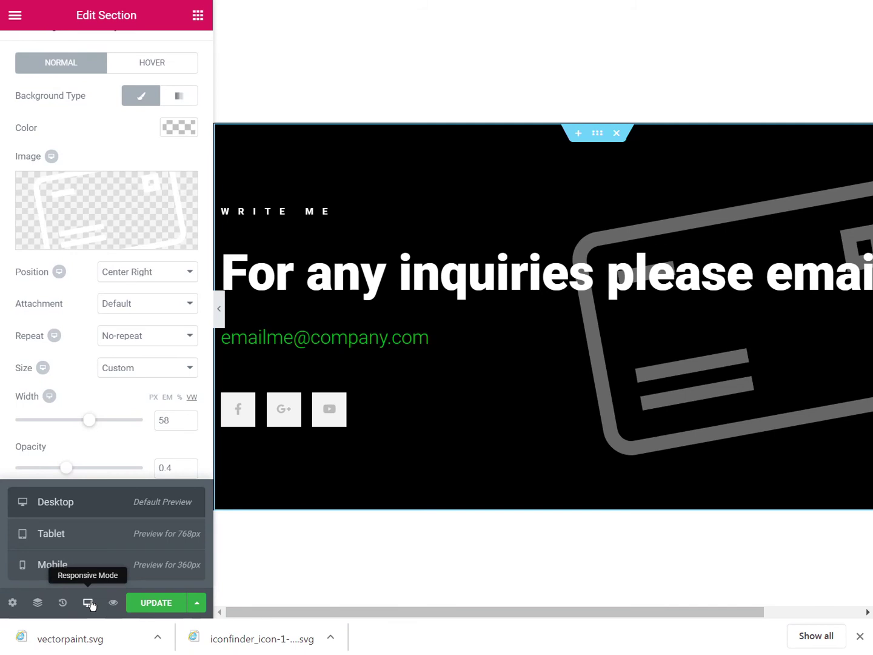
left_click(89, 602)
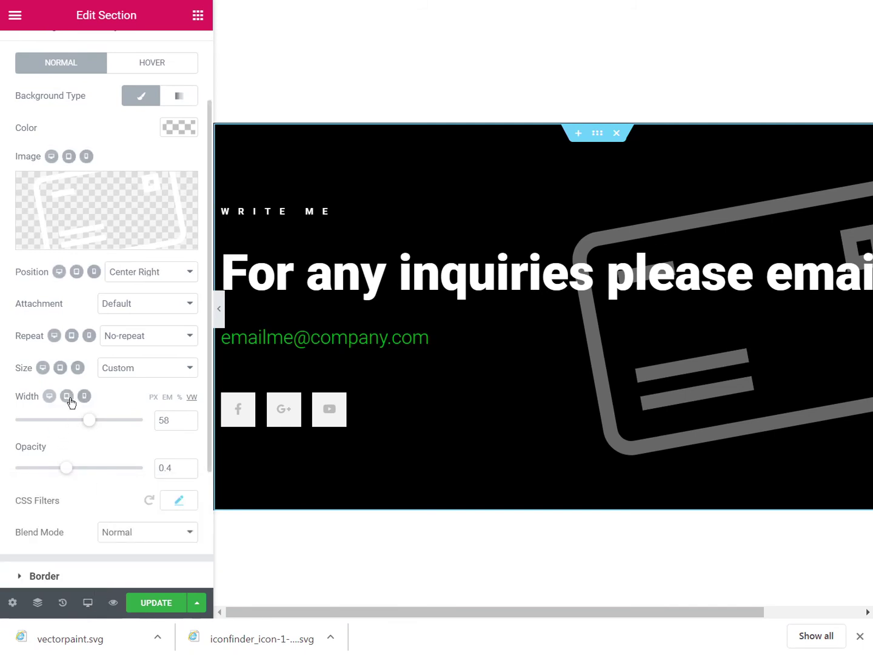
left_click(66, 396)
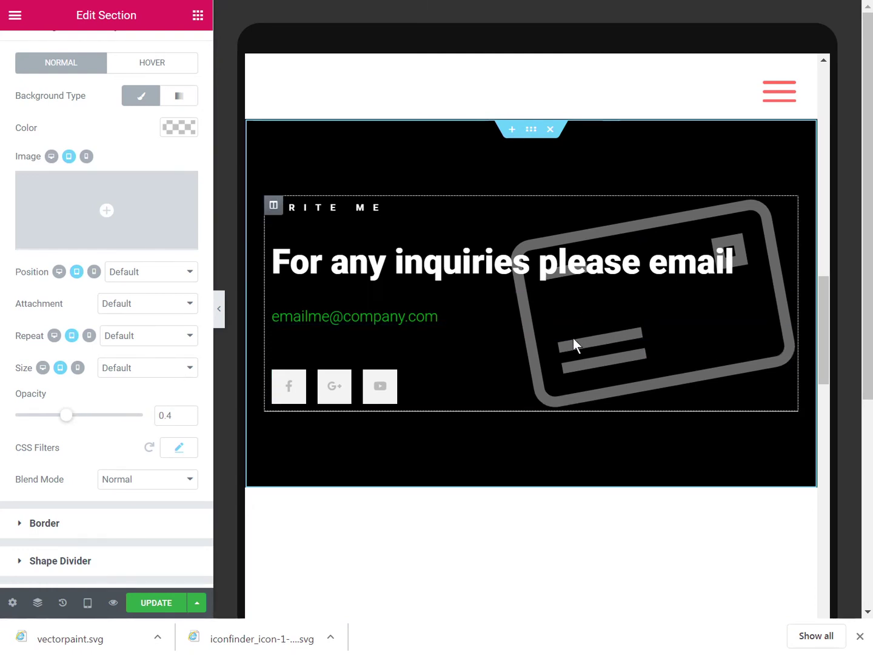
left_click(78, 369)
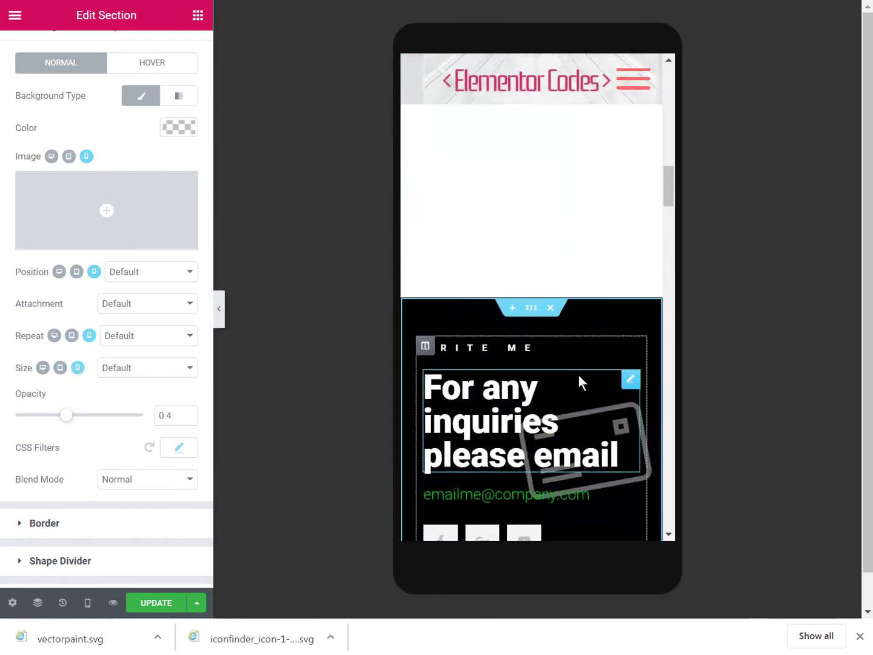
scroll(553, 399, "down", 1)
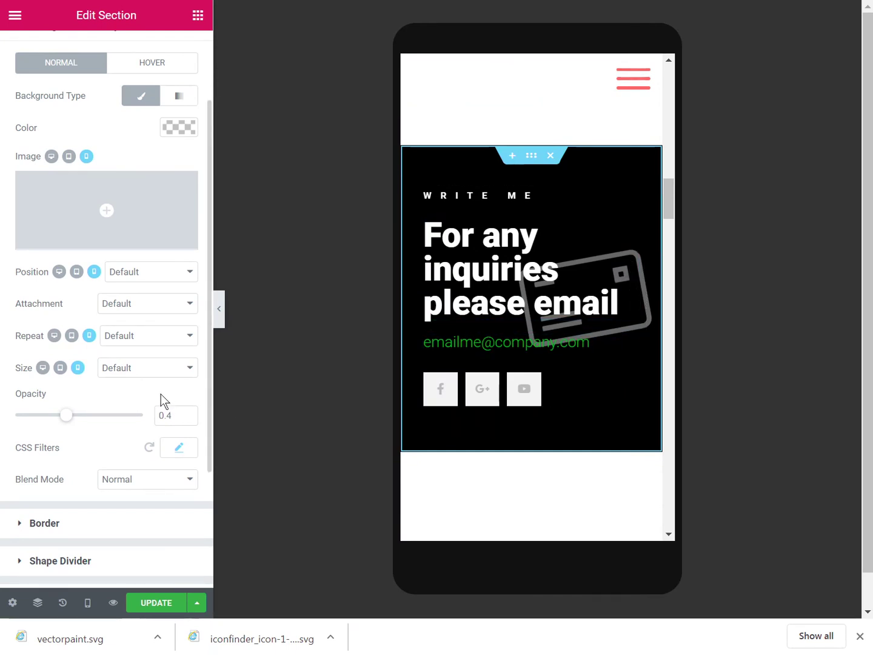
For mobile, set the overlay size to Custom in VW, dragging to 86 then down to 84.
left_click(137, 374)
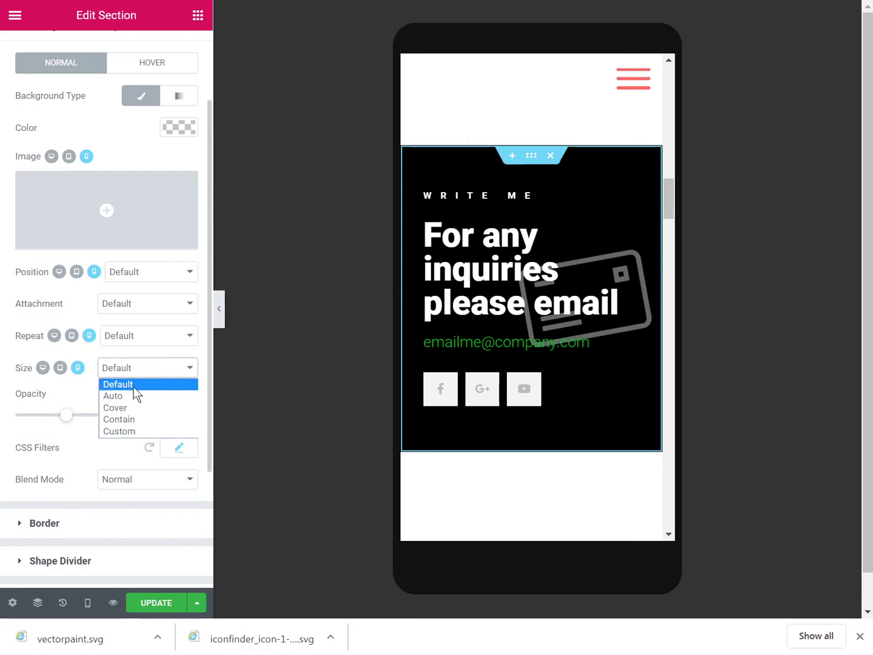
left_click(127, 433)
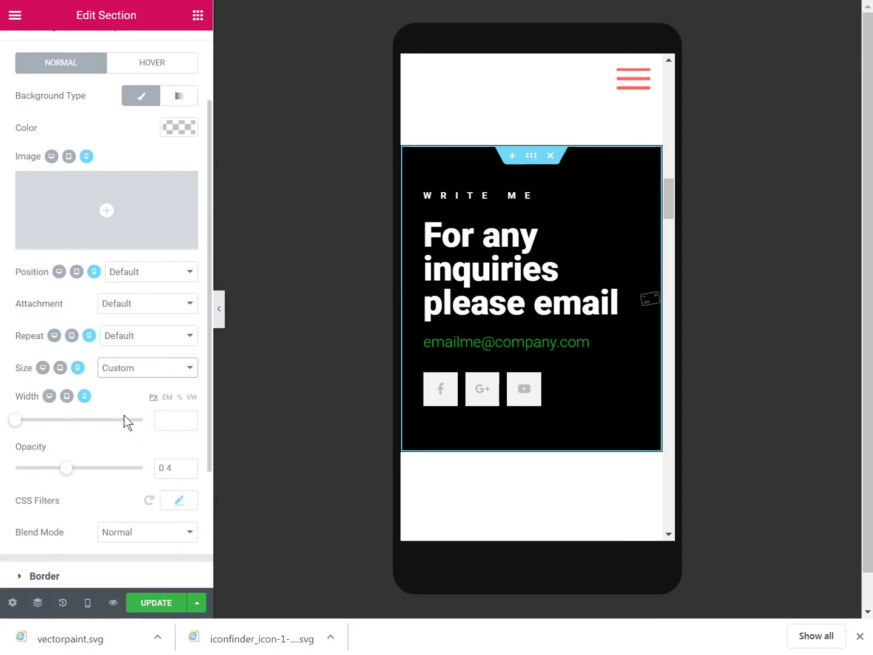
left_click(191, 398)
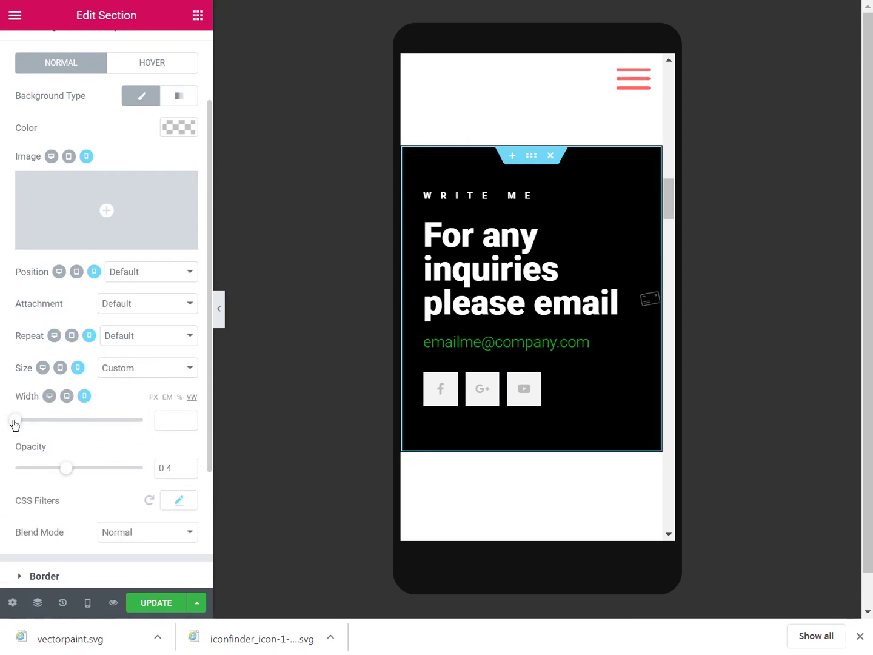
left_click_drag(12, 421, 127, 426)
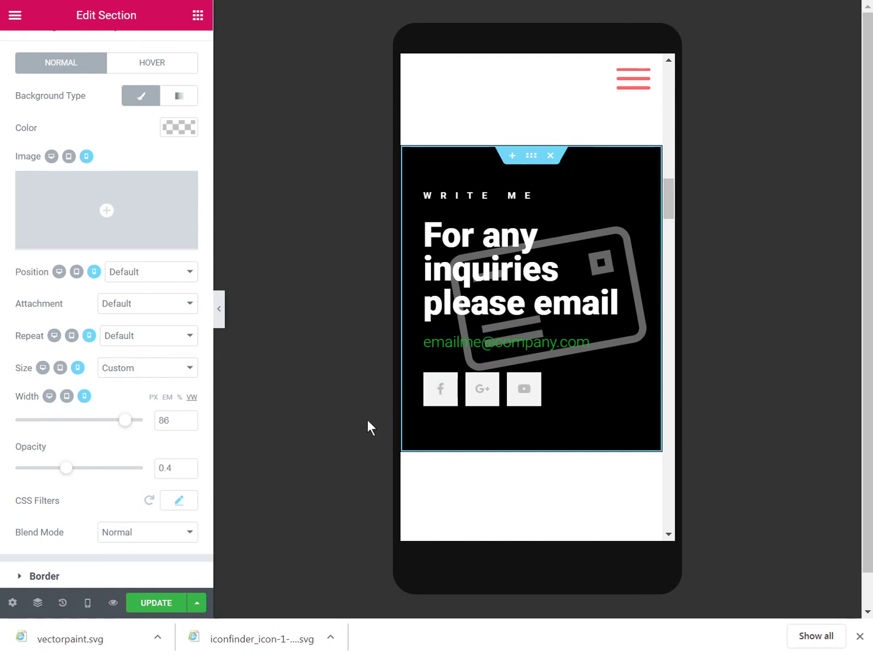
left_click(188, 425)
left_click(189, 424)
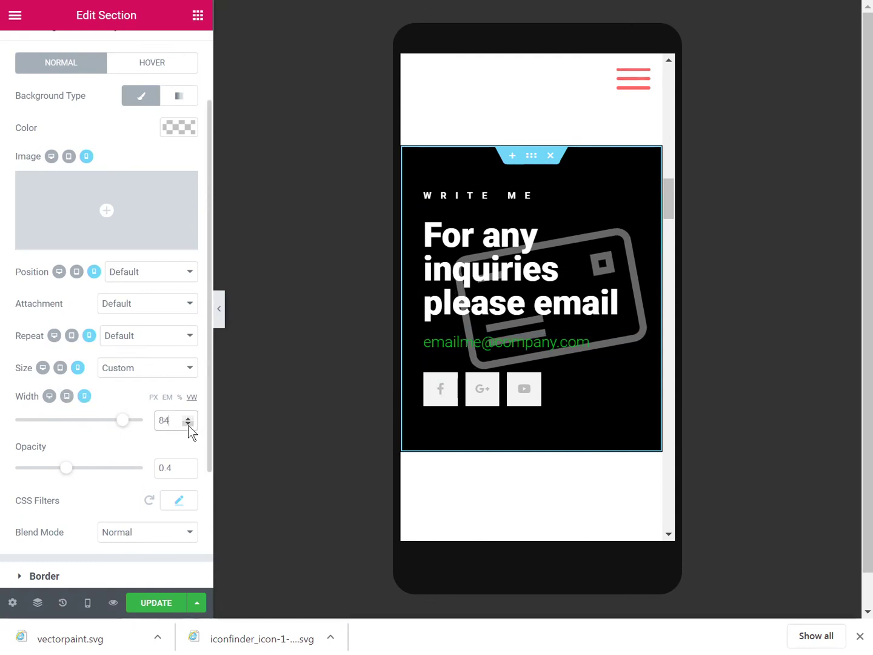